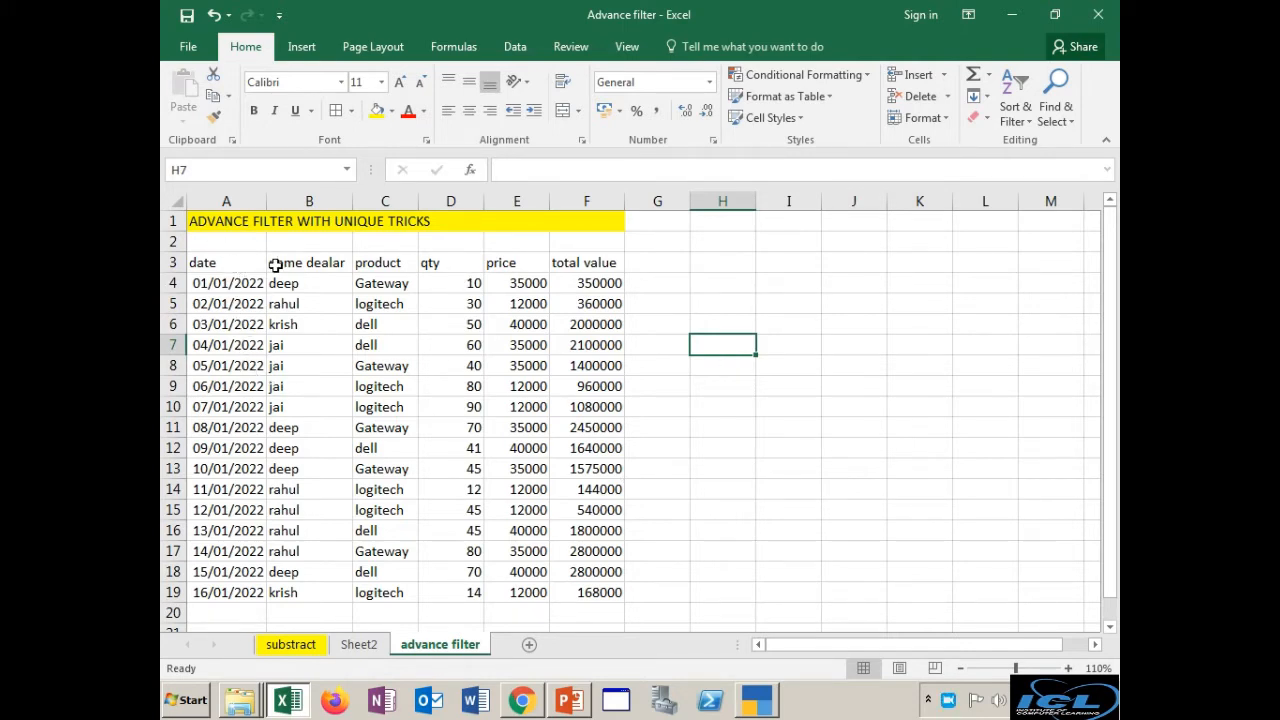
- Review the sales table's column headings from name dealar to total value in row 3
click(278, 263)
click(388, 264)
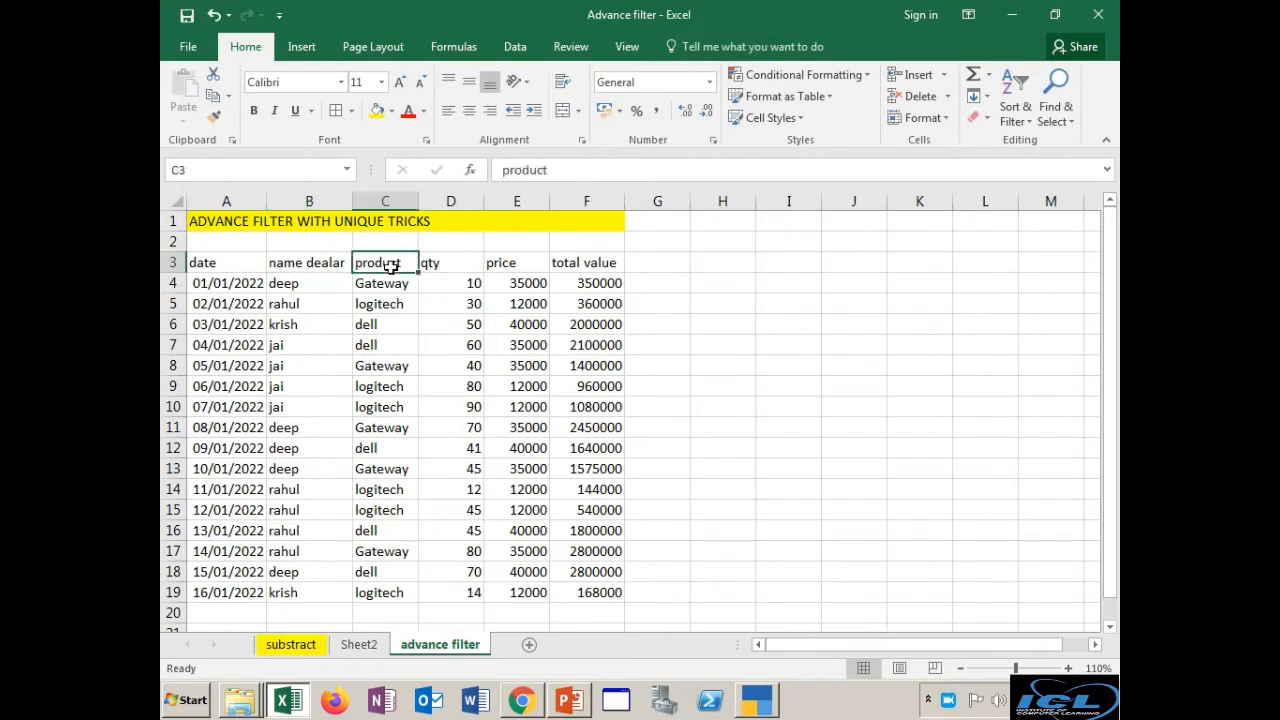
click(455, 263)
click(513, 263)
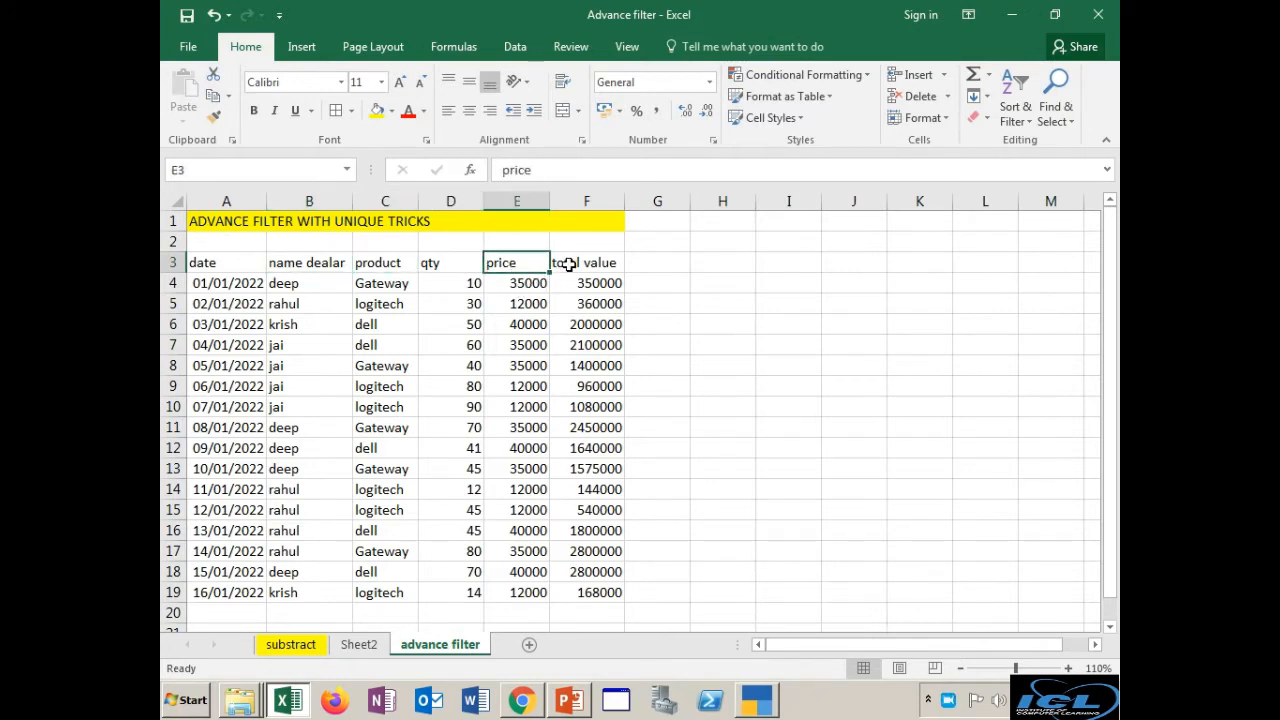
click(567, 263)
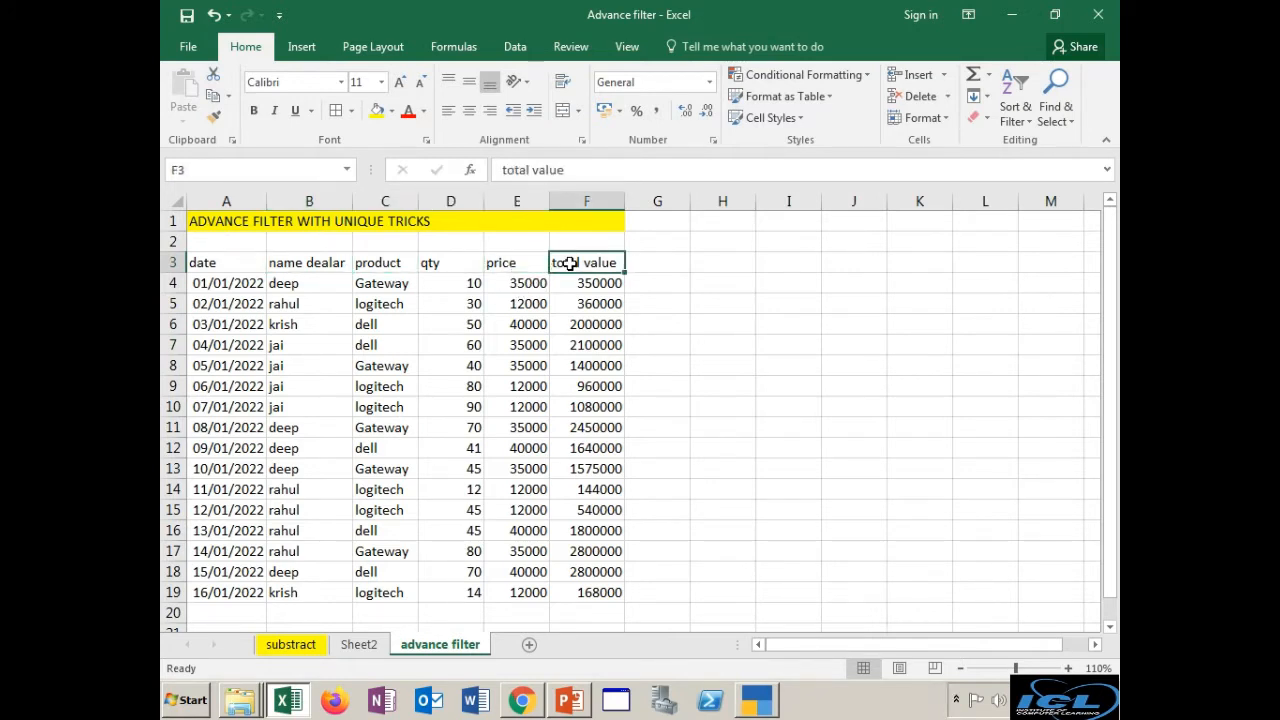
- Make the whole sales table from A3 to F19 bold and italic
click(231, 265)
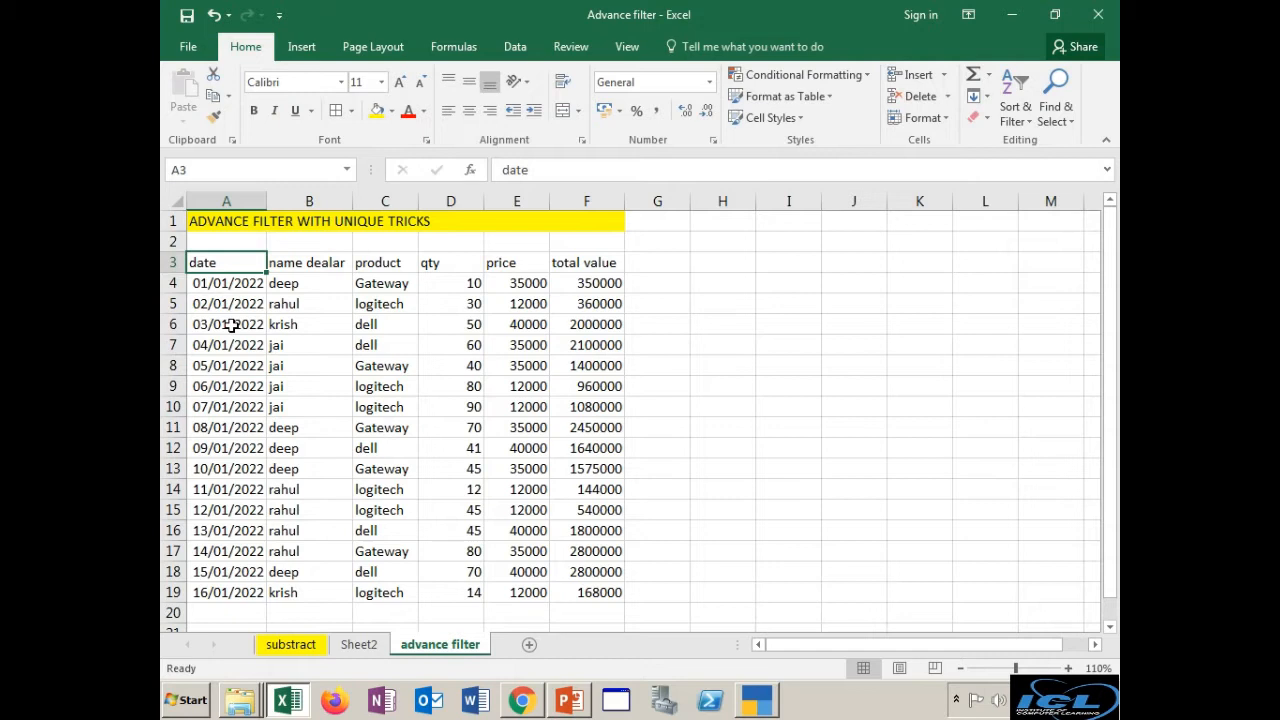
key(ctrl+a)
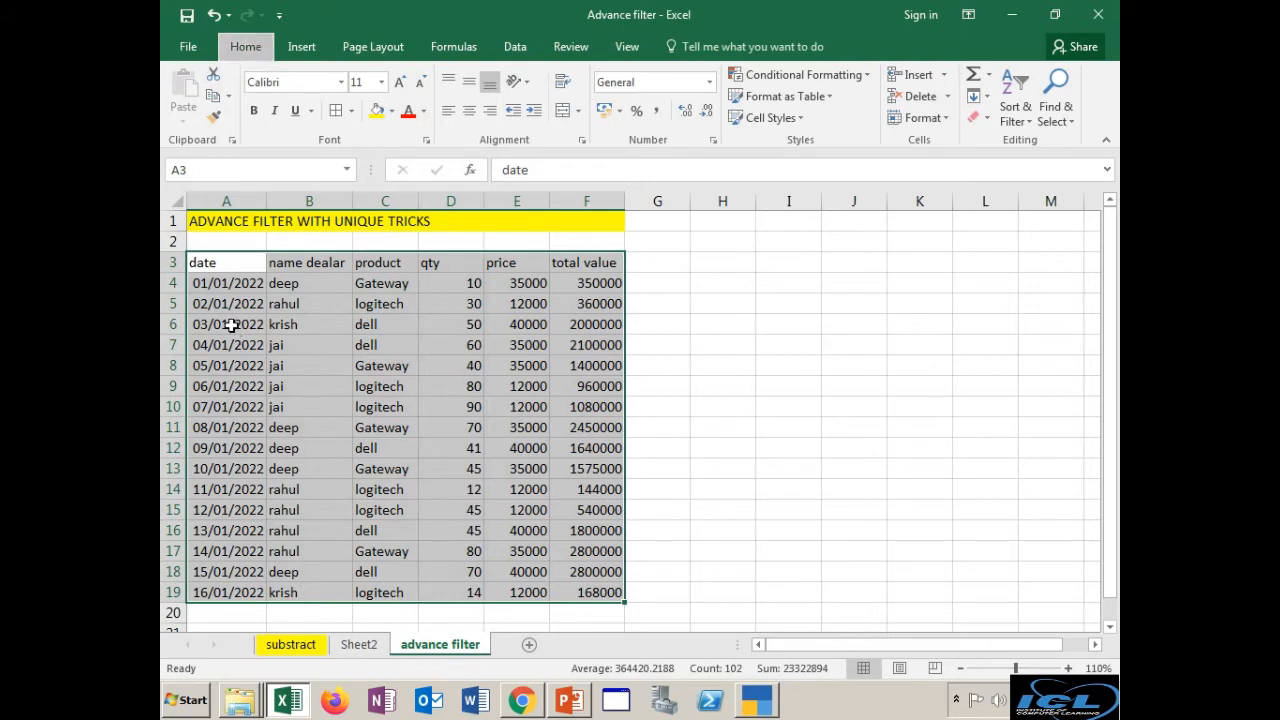
key(ctrl+b)
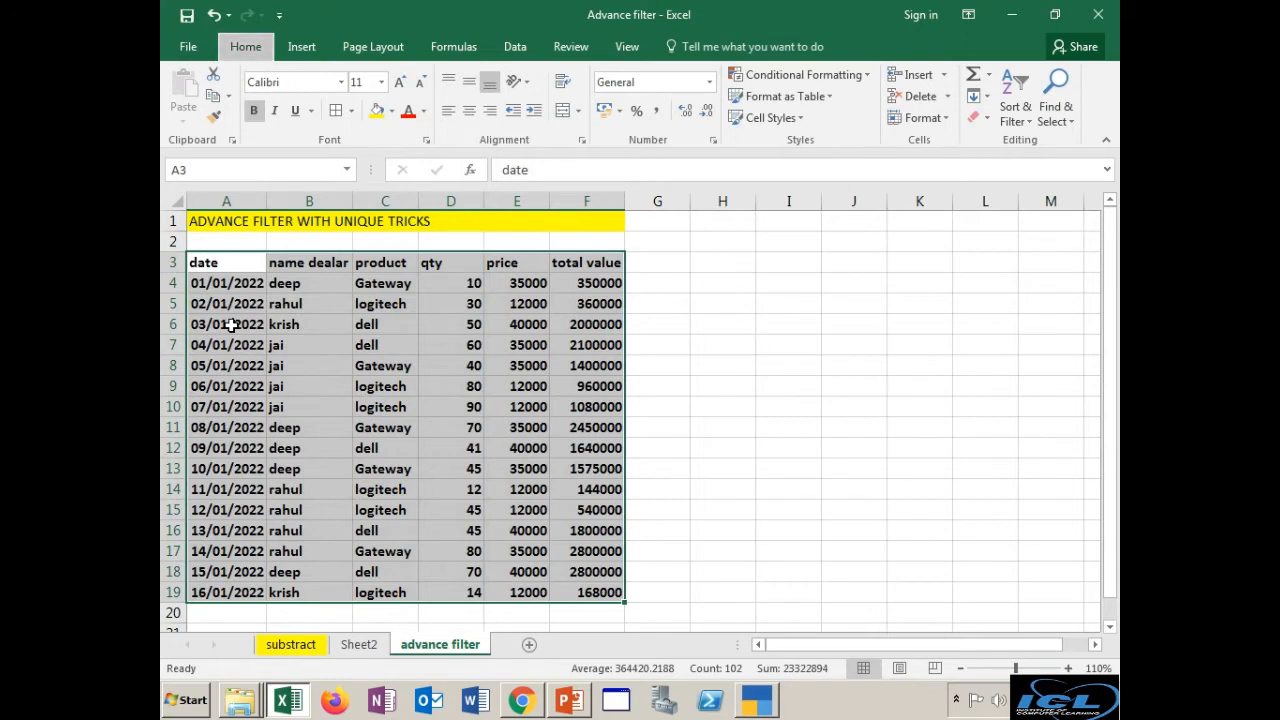
key(ctrl+i)
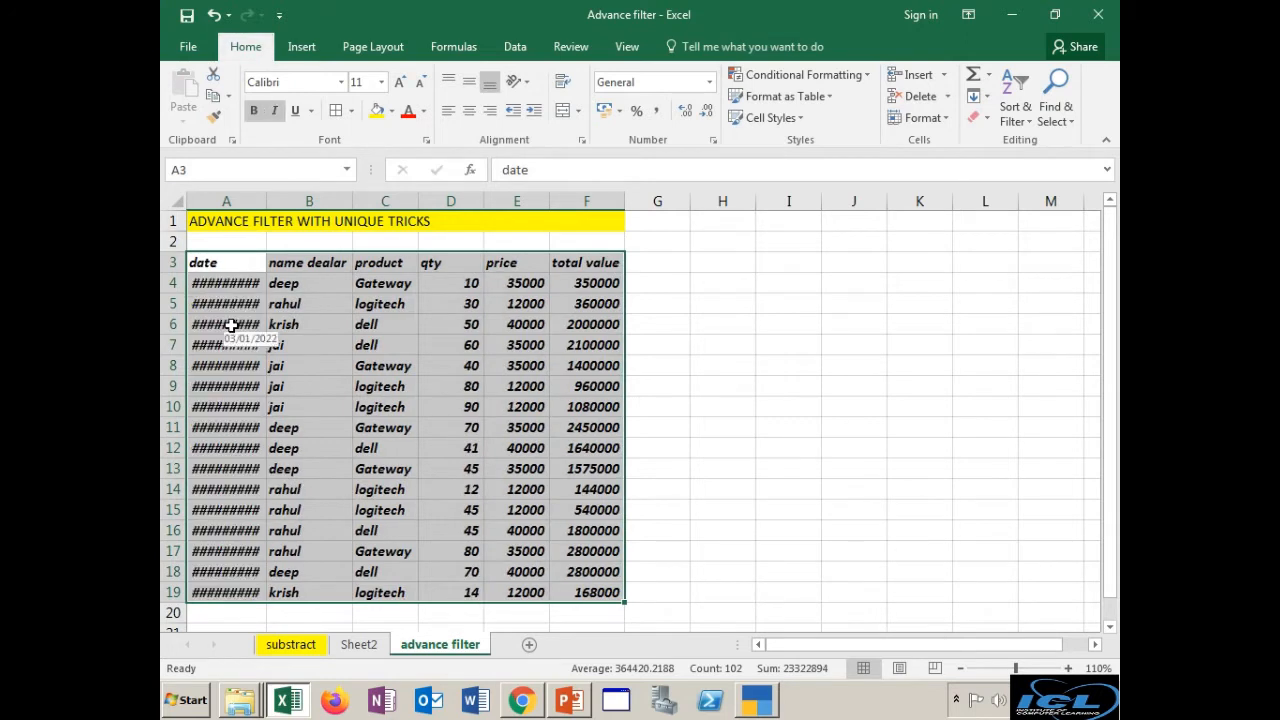
- Try a single underline on the whole sales table, and remove it again
key(alt)
key(h)
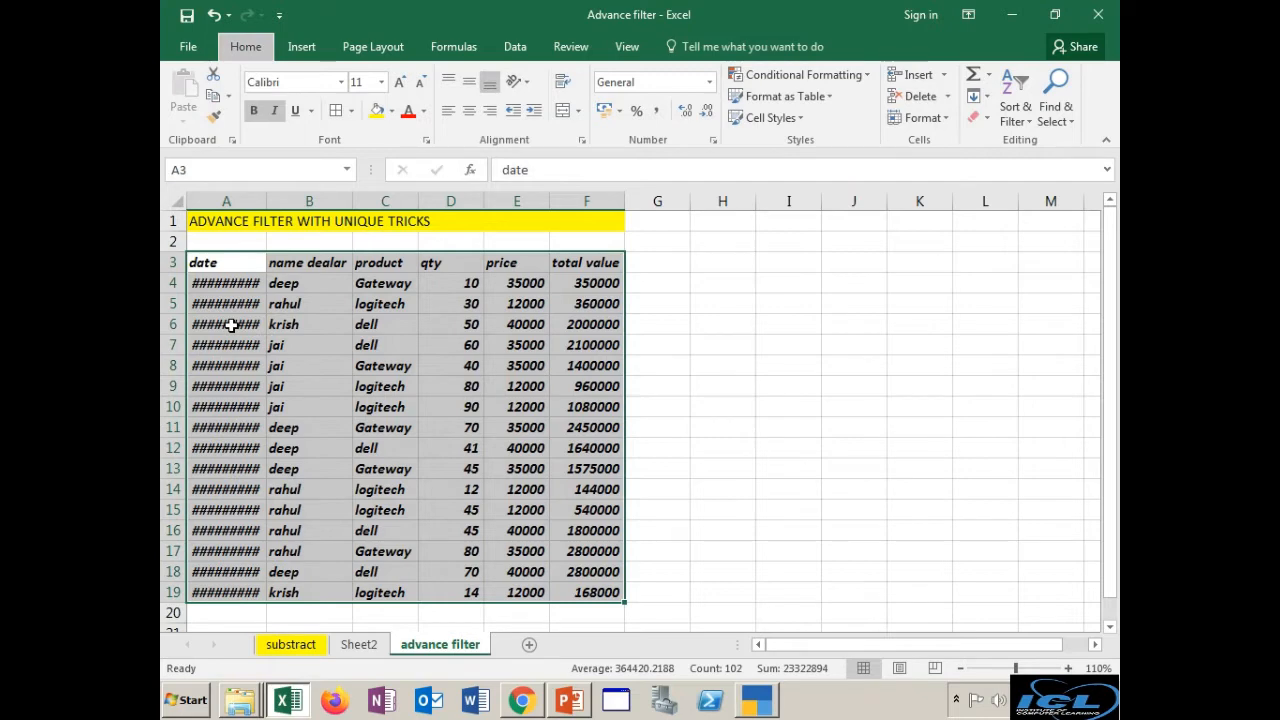
key(3)
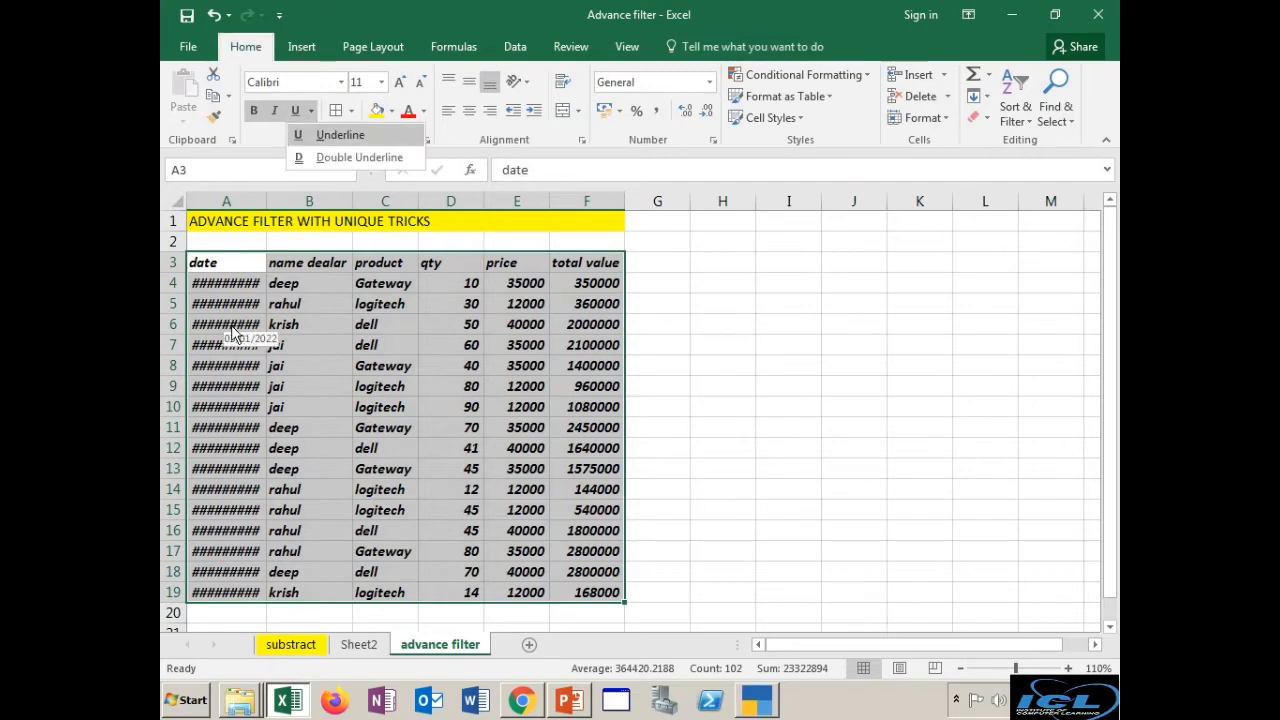
key(u)
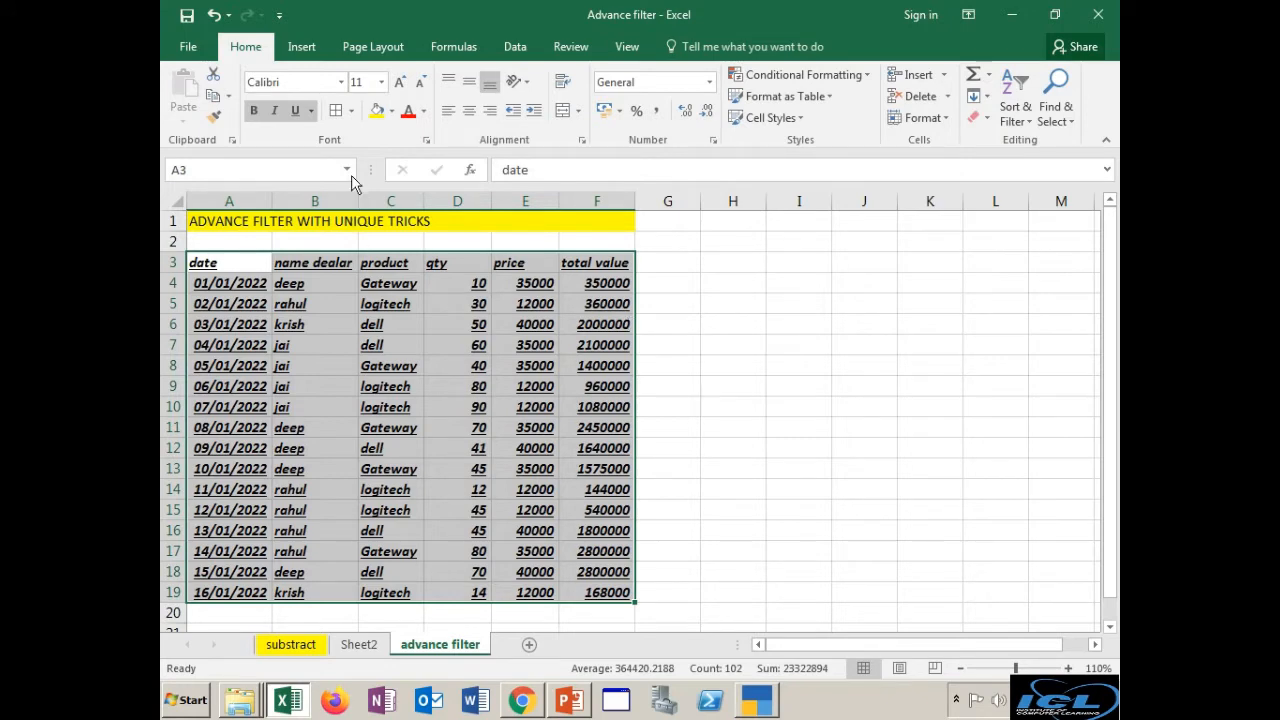
click(295, 110)
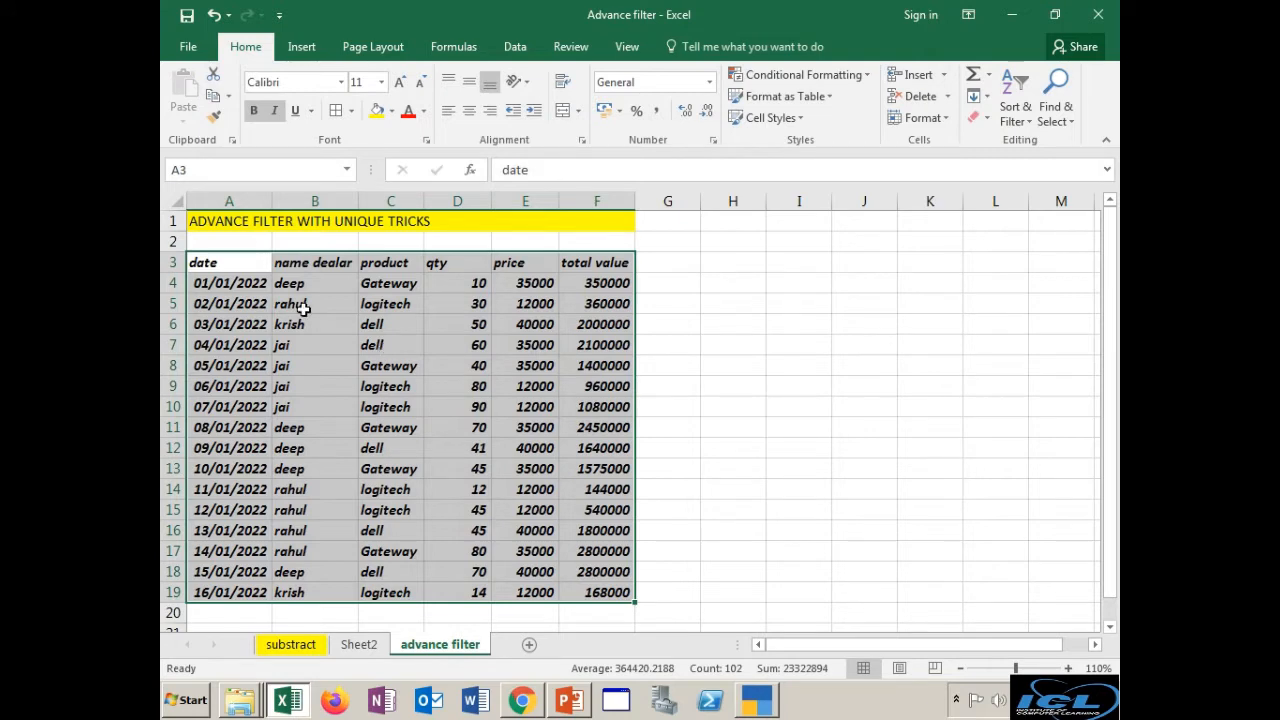
- Give the header row A3:F3 a yellow fill and a red font colour
drag(250, 268, 598, 264)
click(378, 111)
click(407, 112)
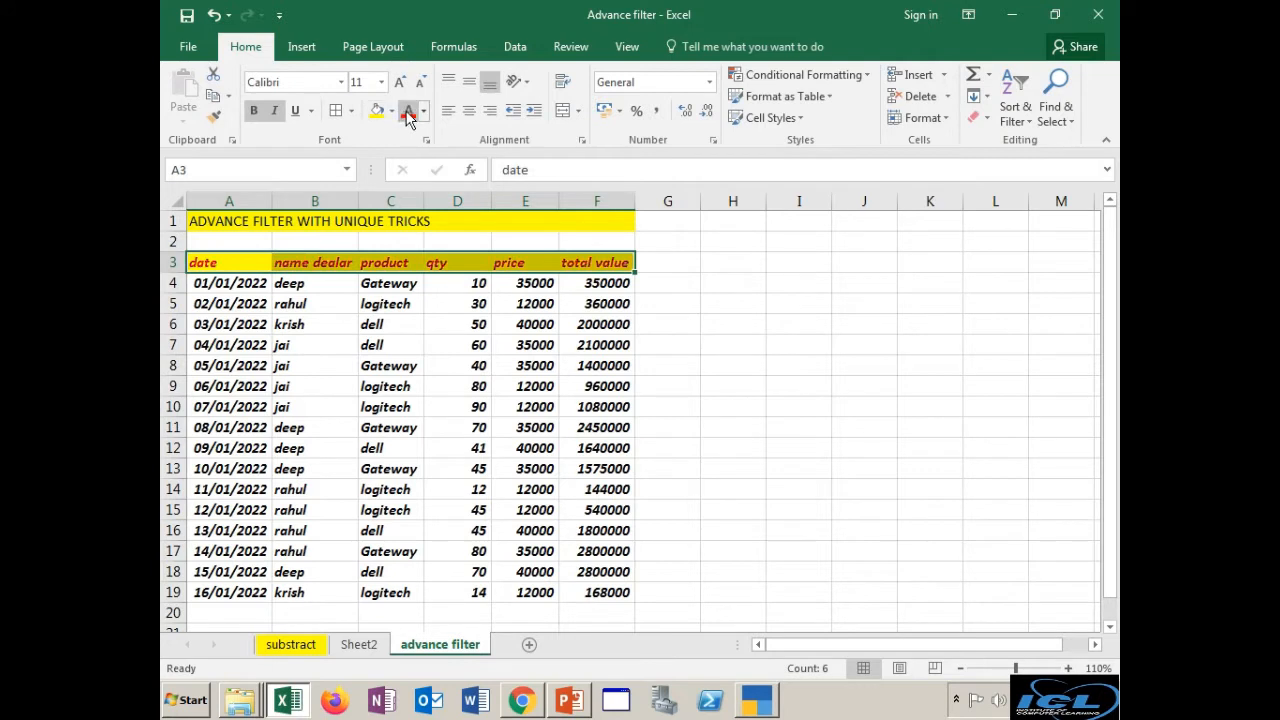
click(741, 360)
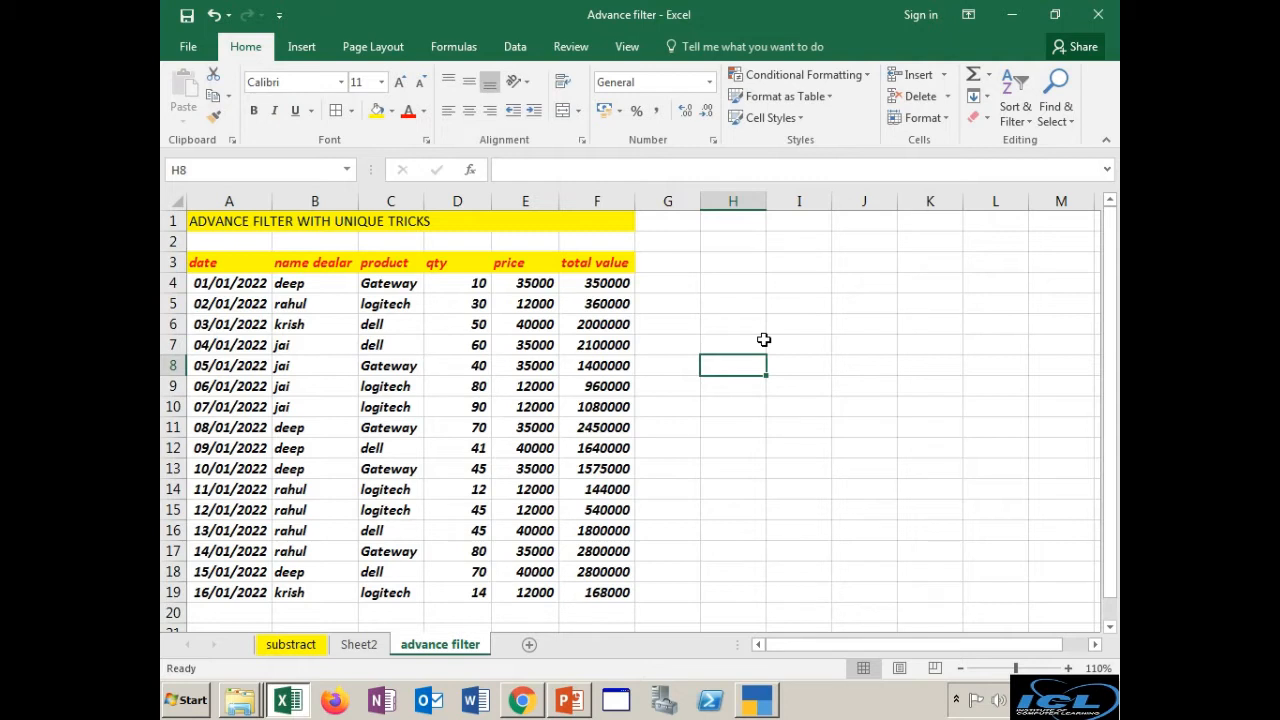
- Turn on filtering for the sales table's header row
click(251, 262)
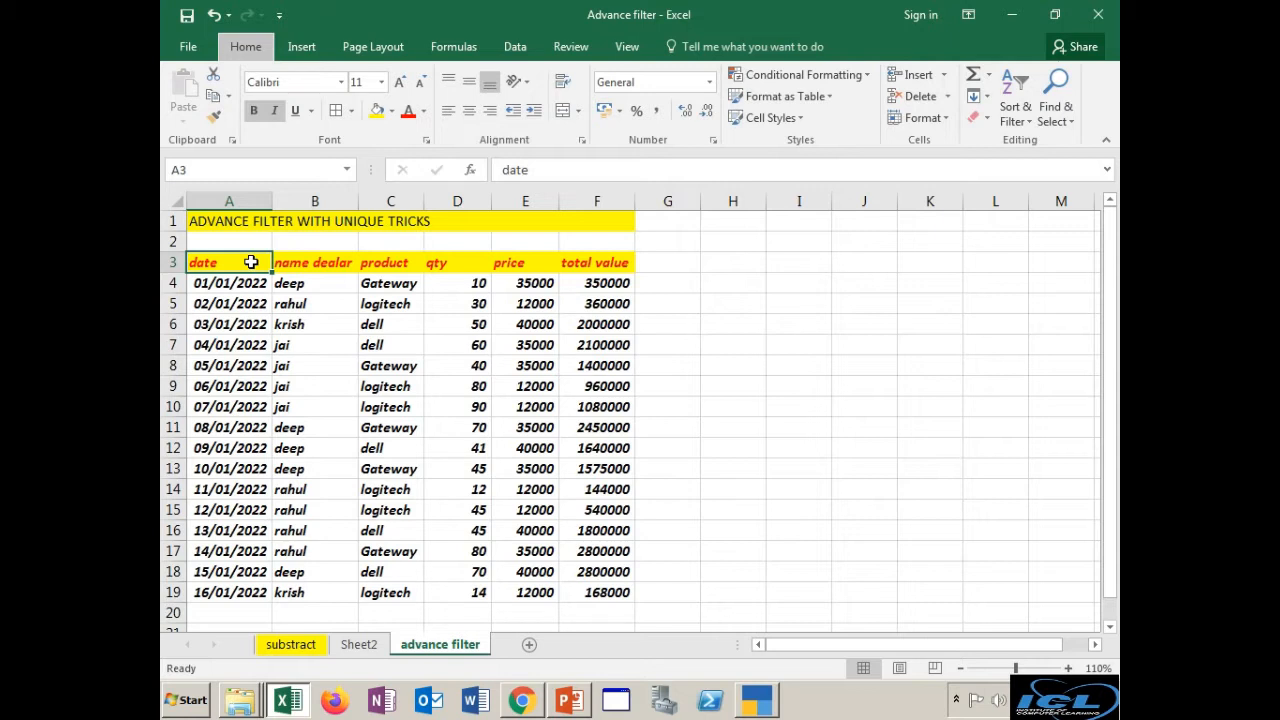
key(alt+h)
key(s)
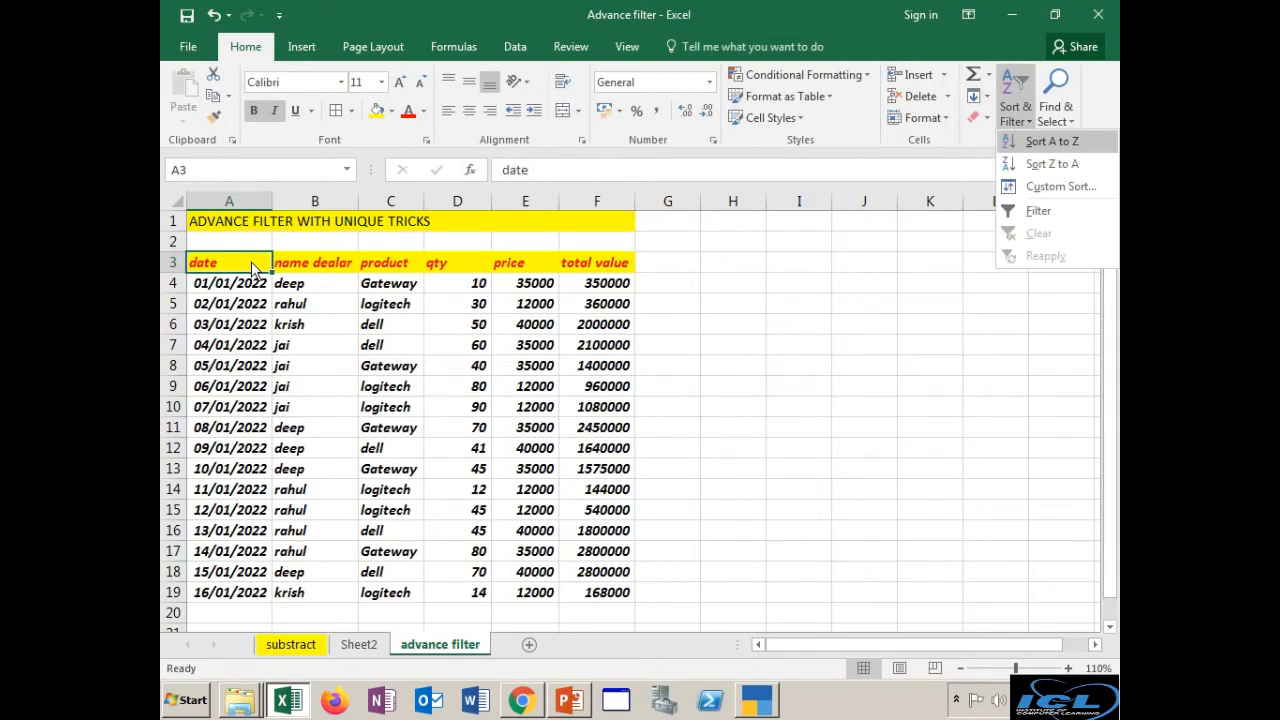
key(f)
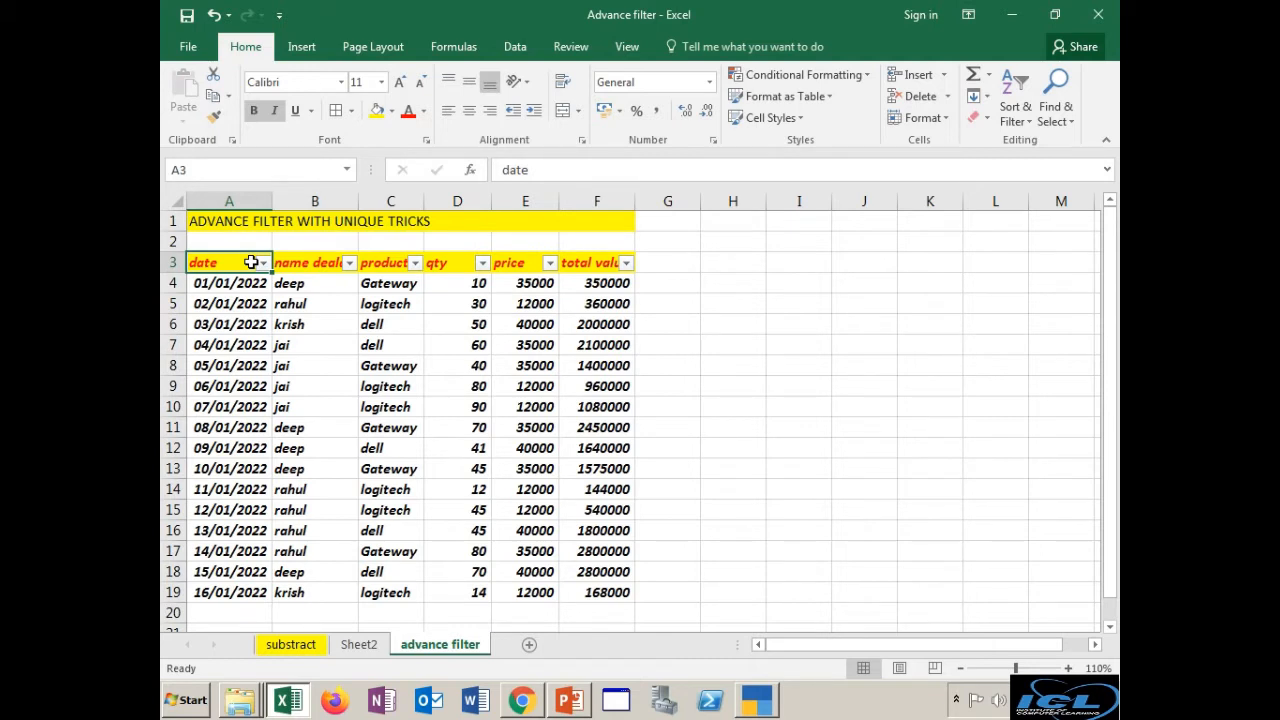
- Filter the name dealar column to only the first listed dealer, and postpone the Interactive Services Detection message
click(349, 263)
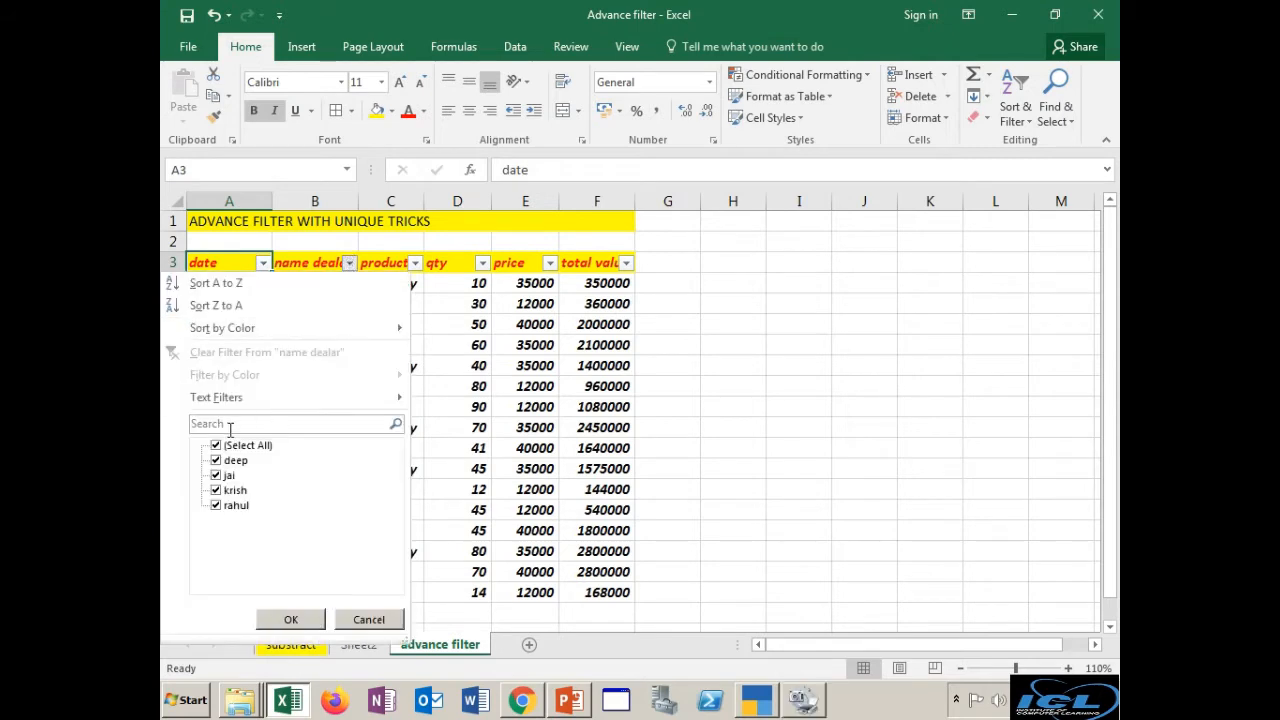
click(216, 445)
click(216, 460)
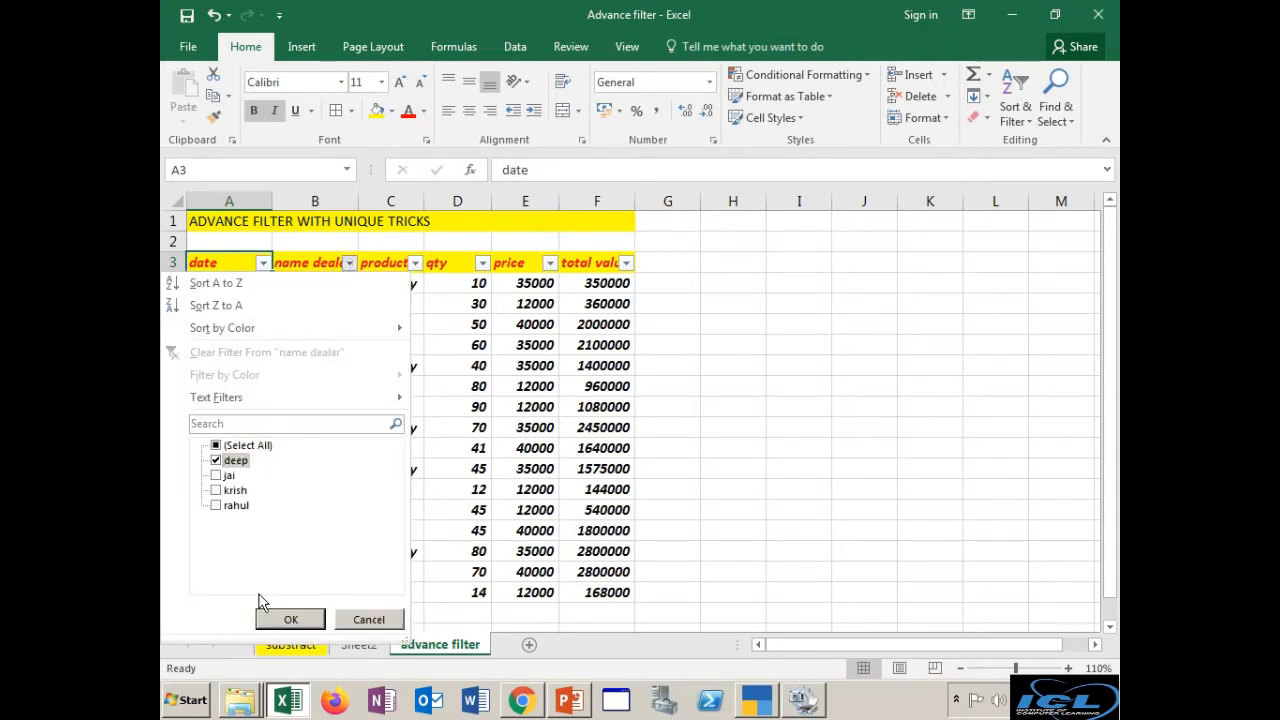
click(290, 619)
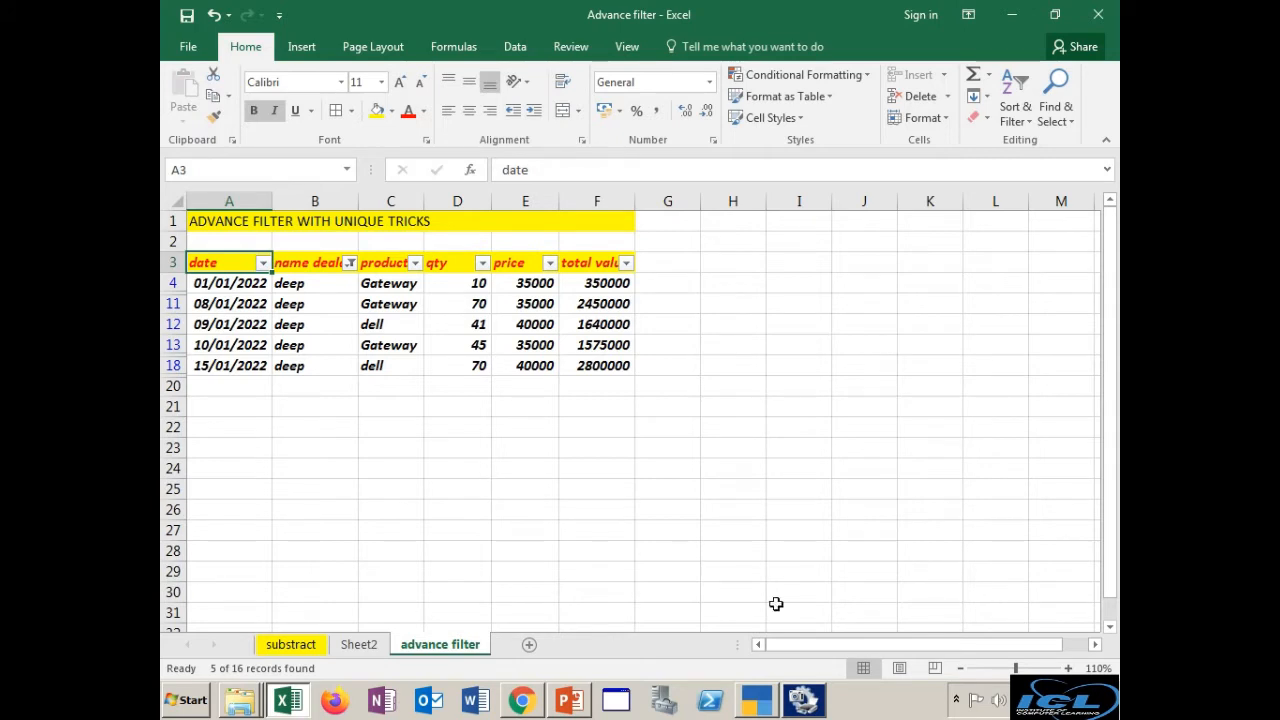
click(803, 700)
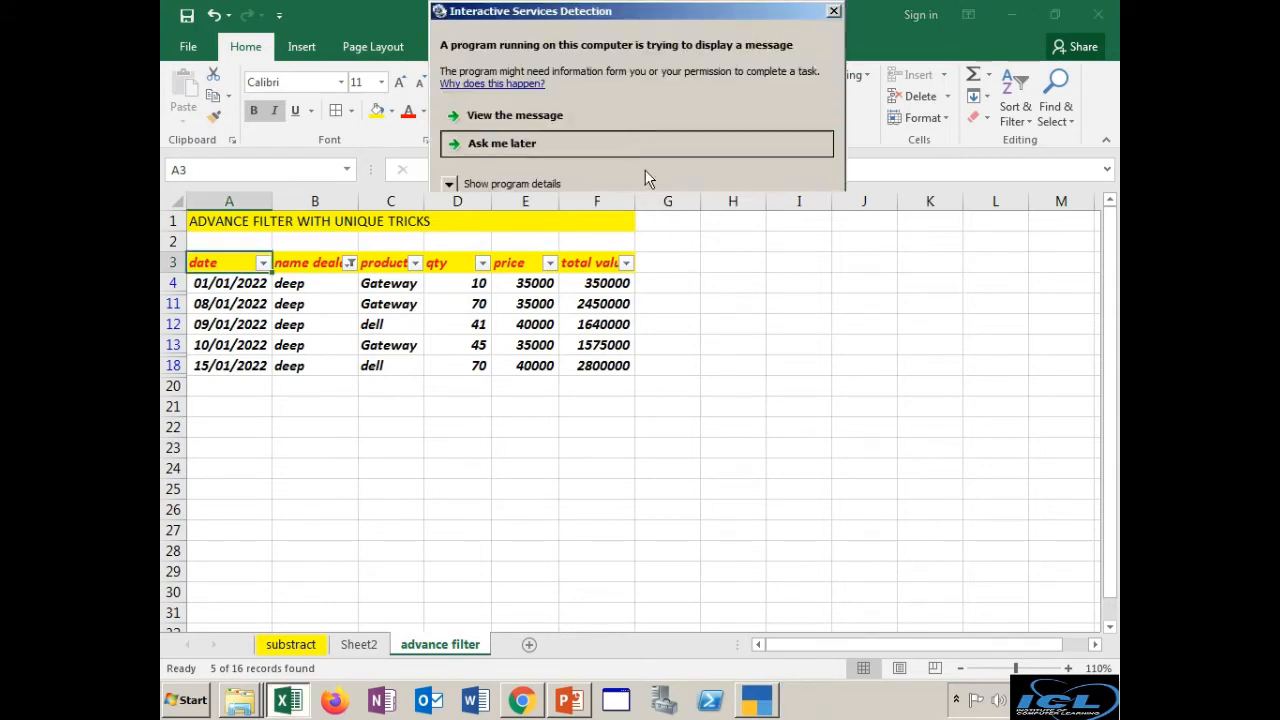
click(620, 140)
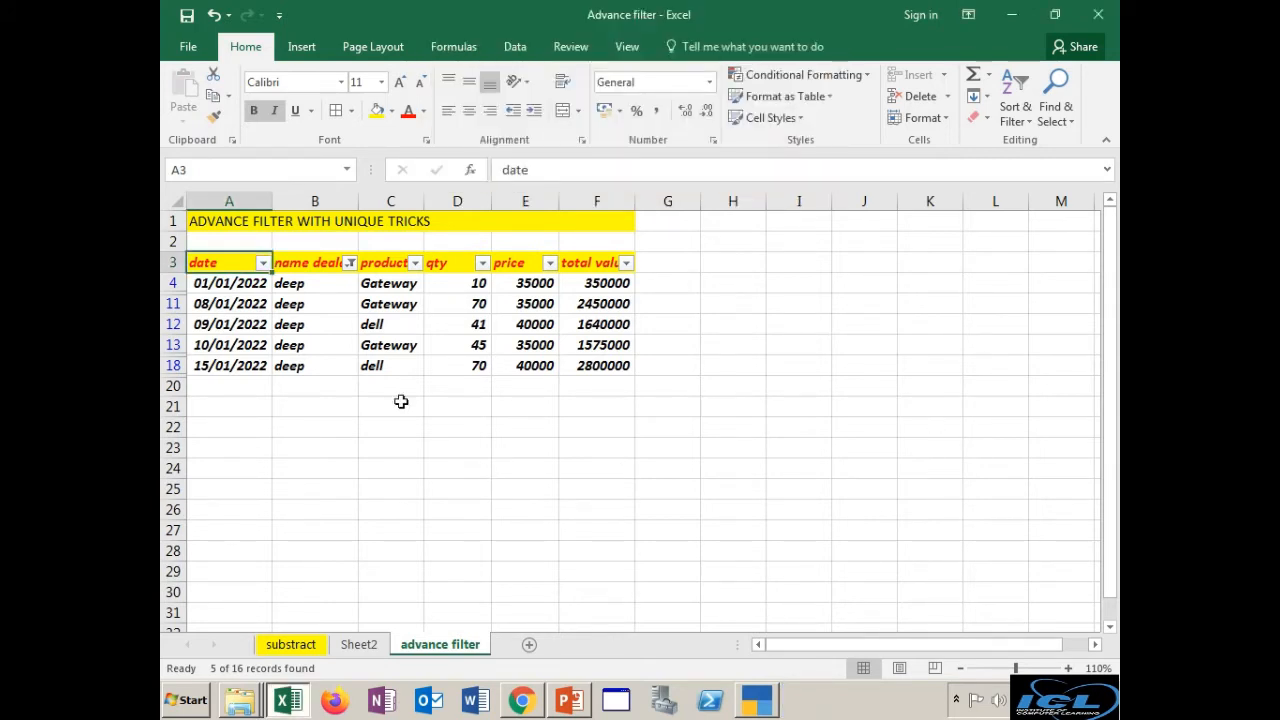
- Clear the filter from the name dealar column and turn off filtering for the table
click(349, 263)
click(260, 352)
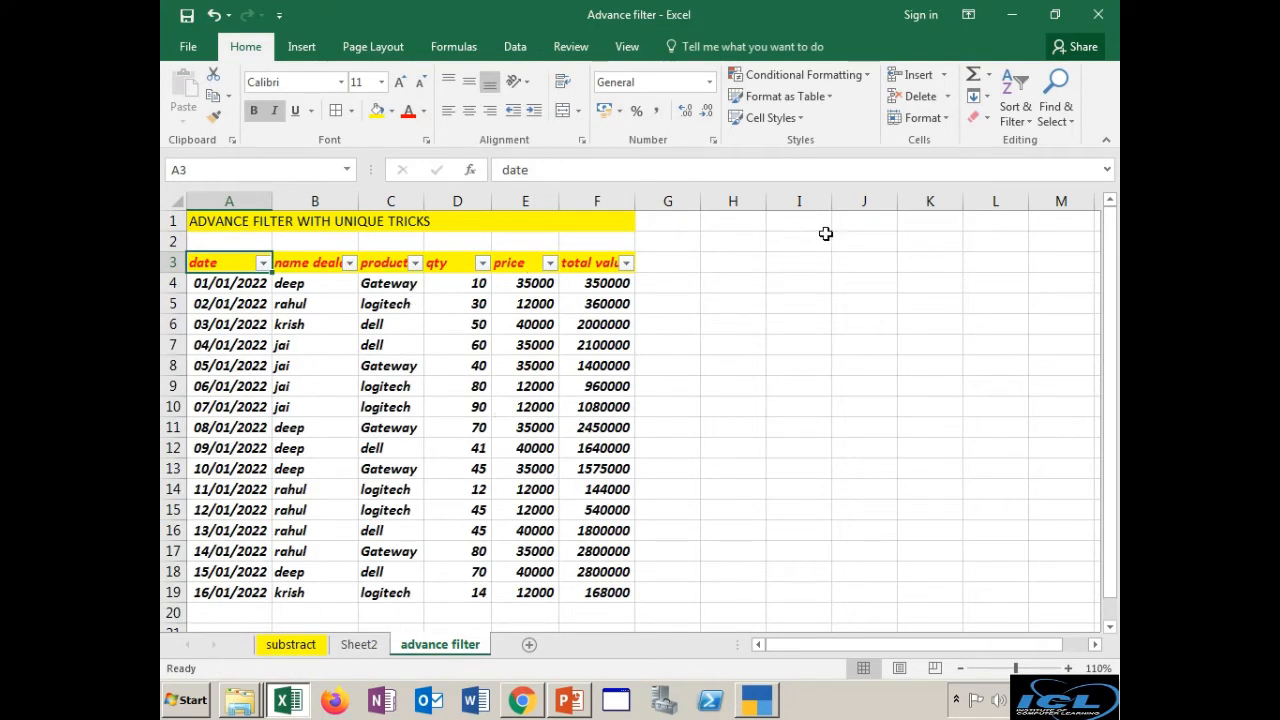
click(1020, 122)
click(1038, 209)
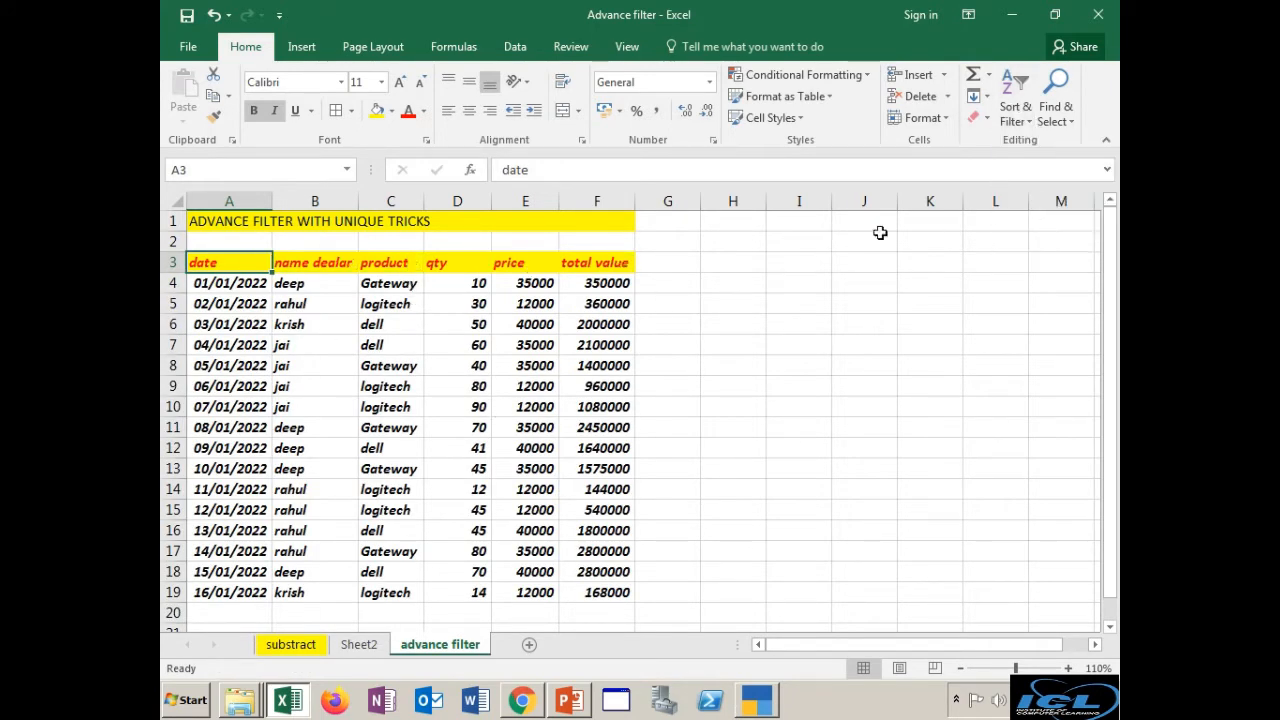
click(786, 298)
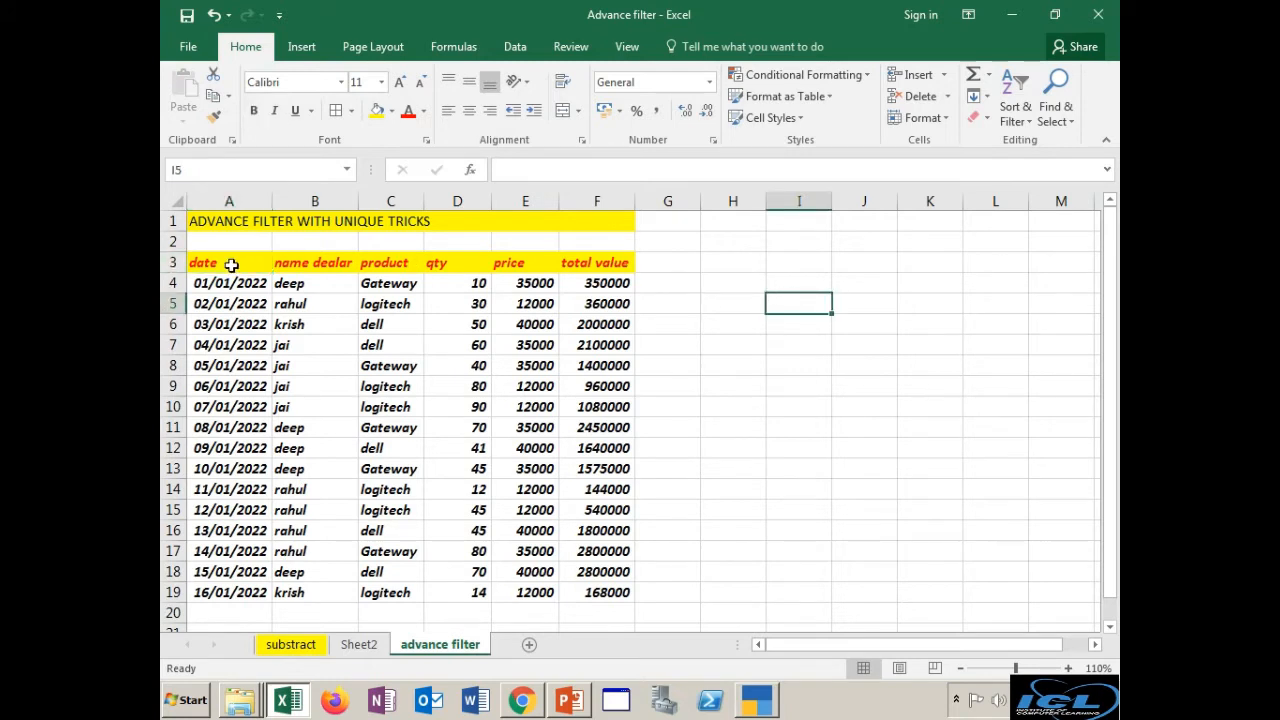
- Copy the header row A3:F3 into a new worksheet, starting at cell A3
drag(233, 265, 571, 263)
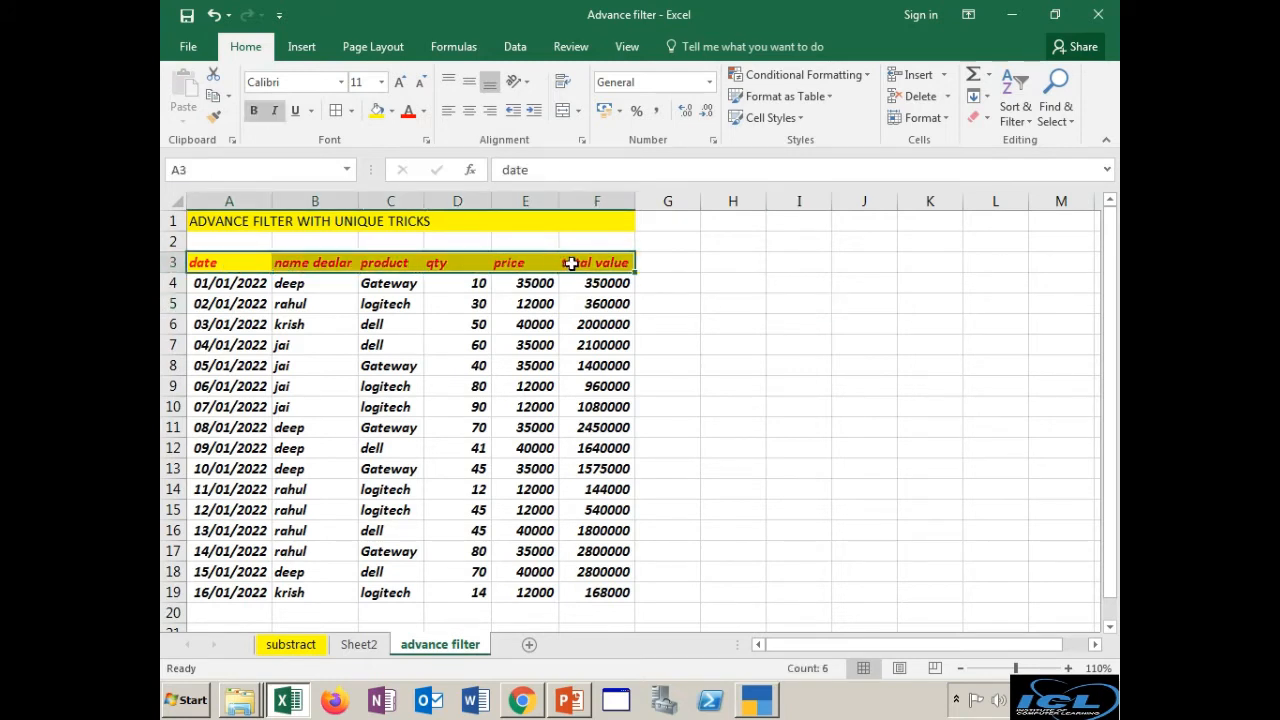
key(ctrl+c)
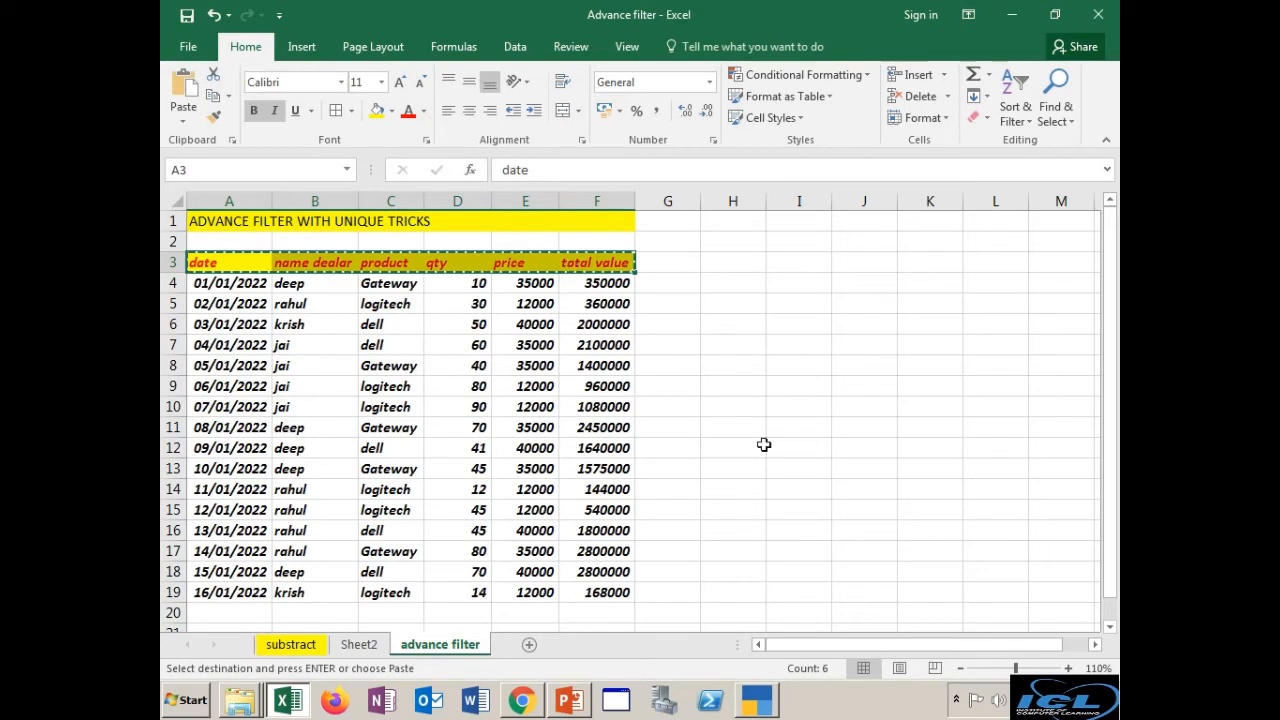
click(529, 644)
scroll(414, 414, up, 7)
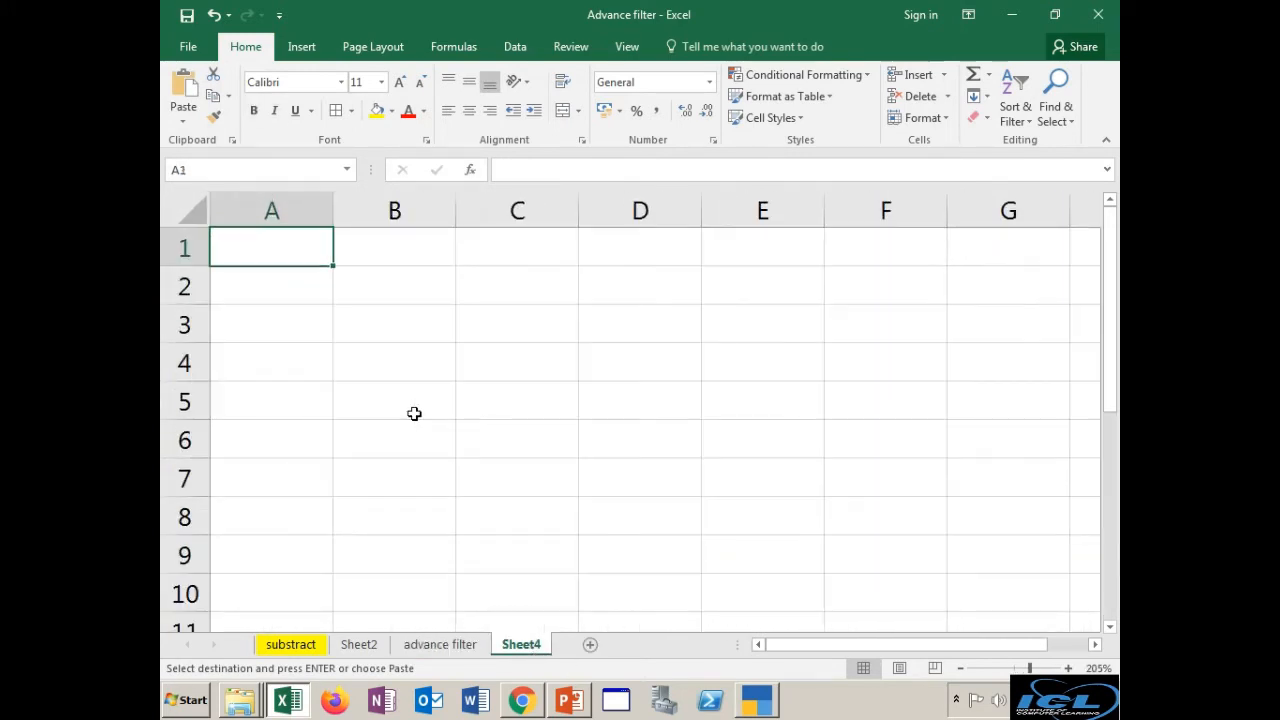
scroll(414, 414, down, 2)
click(324, 279)
click(337, 340)
click(338, 307)
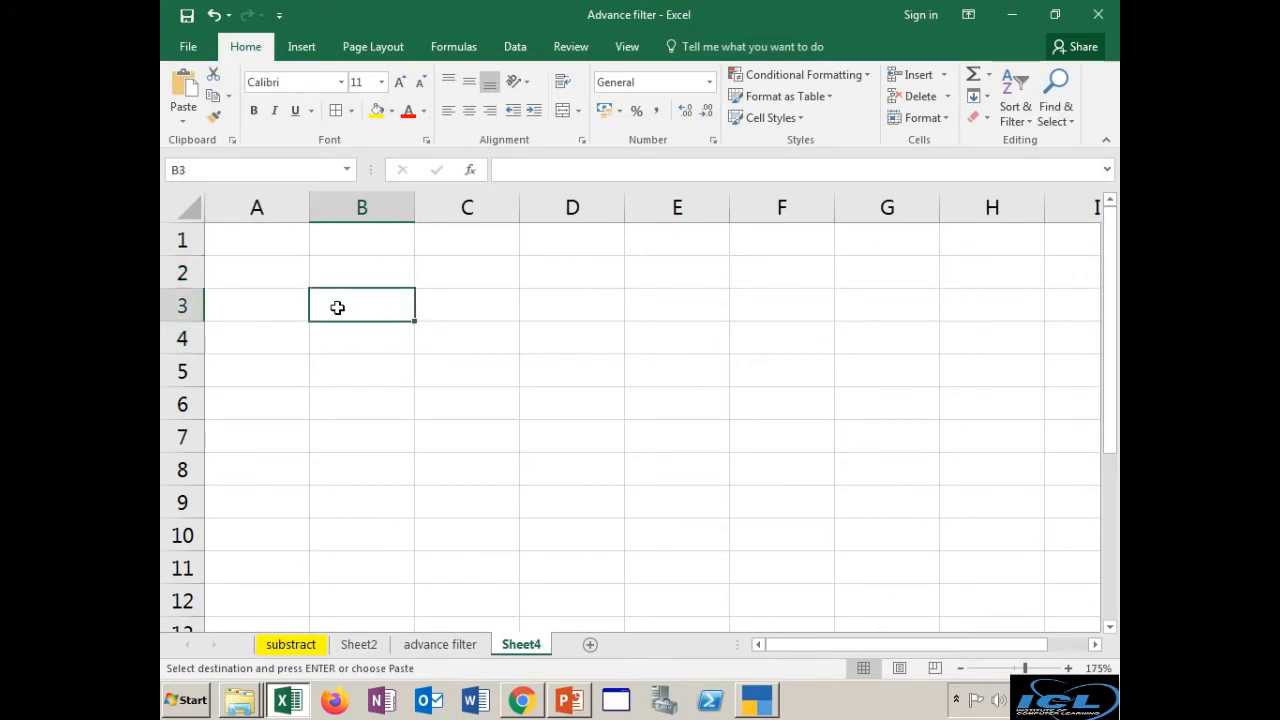
click(267, 306)
key(ctrl+v)
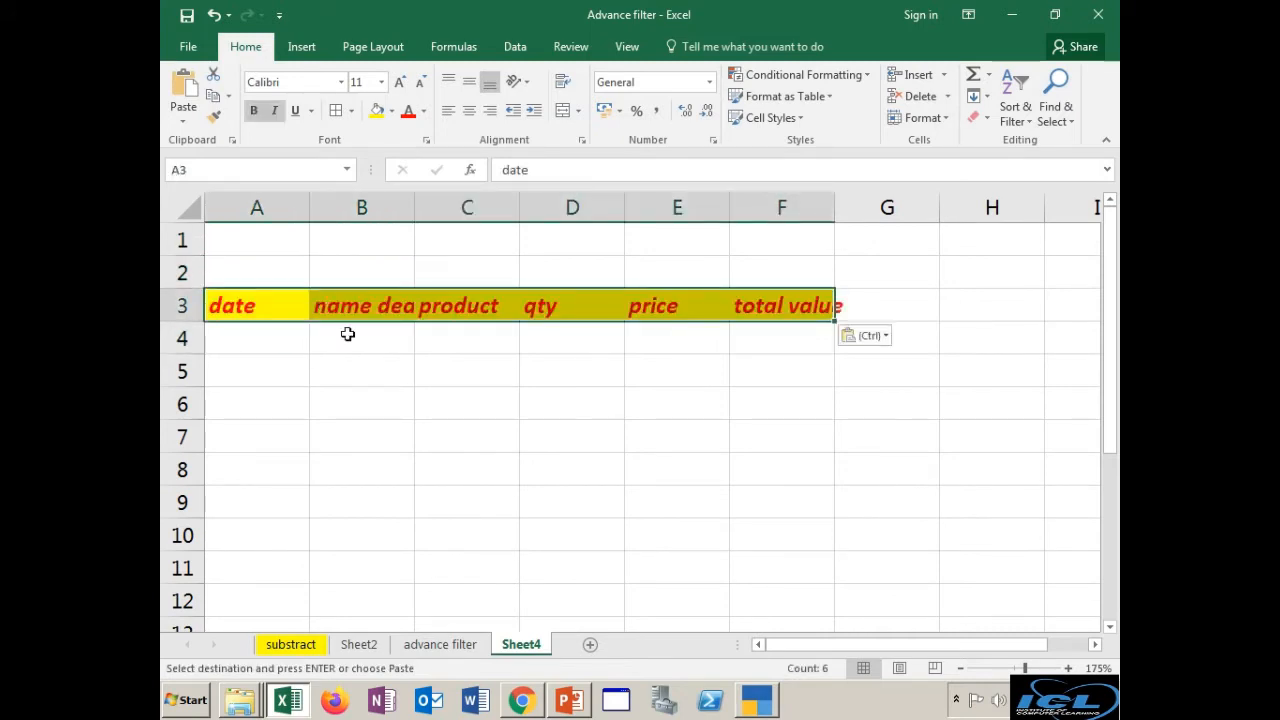
- AutoFit the widths of columns B, C, D and F to the copied headings
double_click(419, 204)
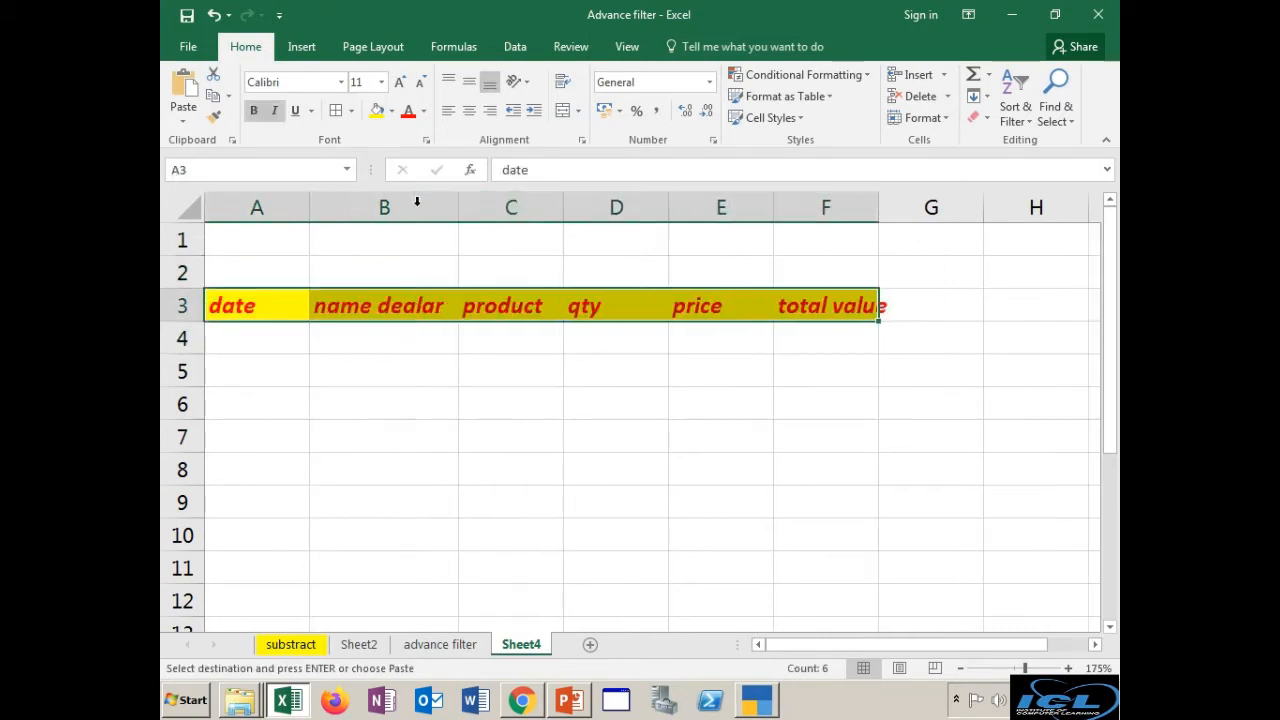
double_click(667, 206)
double_click(826, 207)
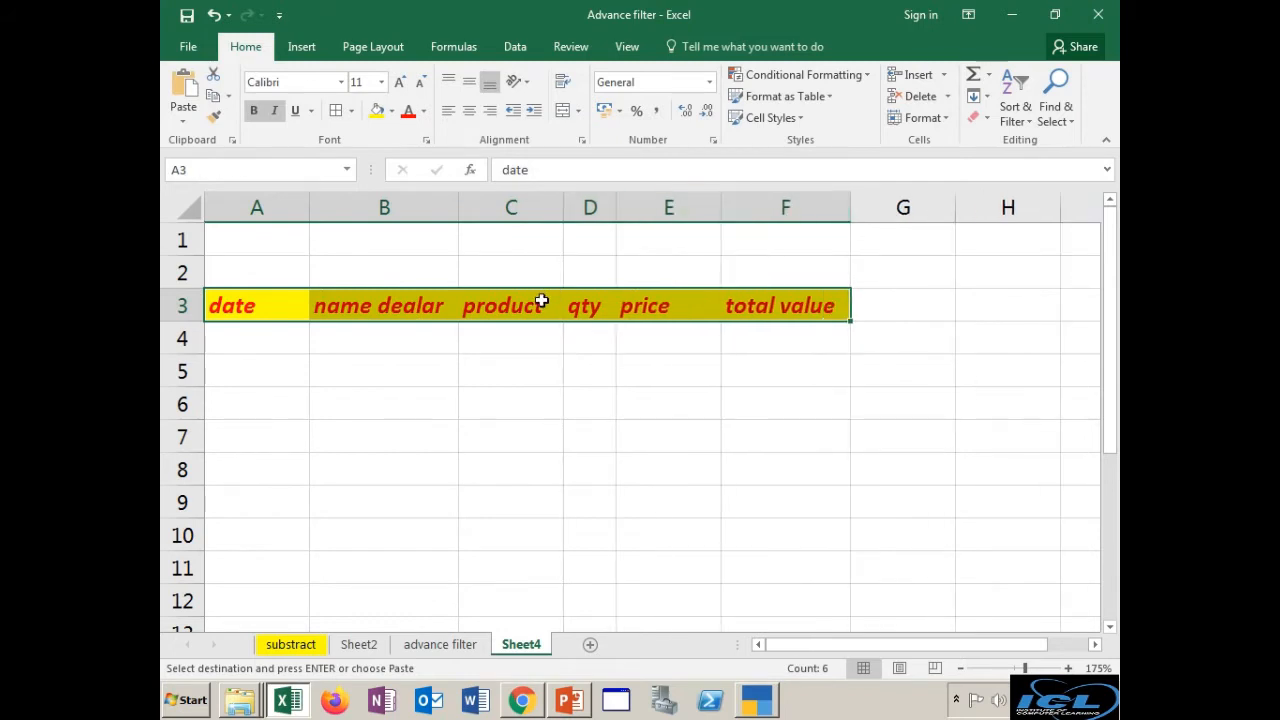
double_click(560, 206)
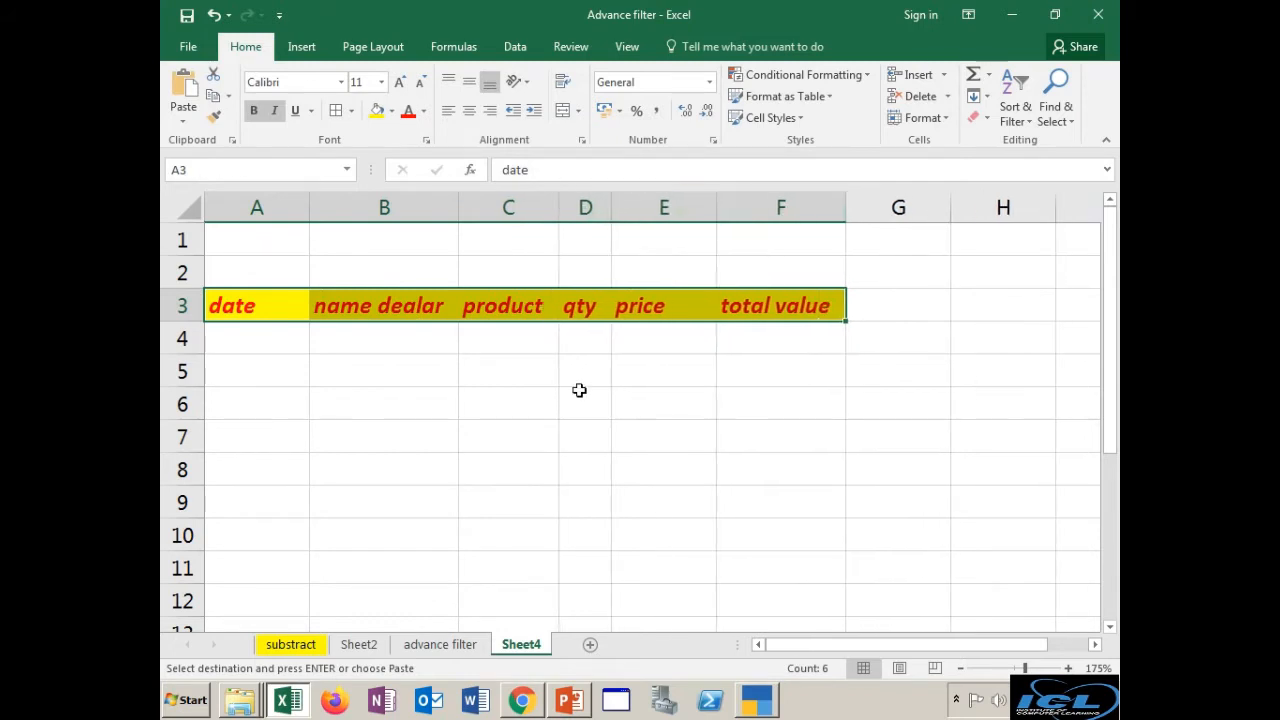
- Enter the first listed dealer's name in capitals in cell B4, under the name dealar heading
click(580, 391)
click(387, 339)
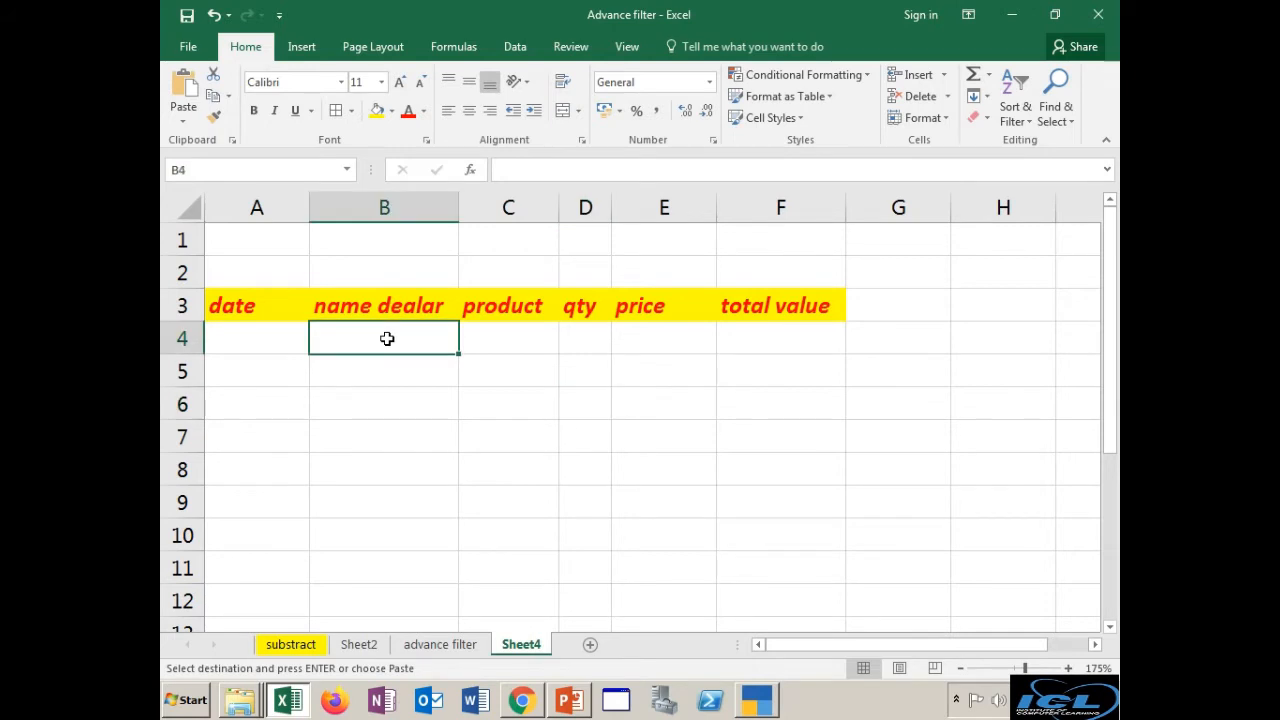
text(DEEP)
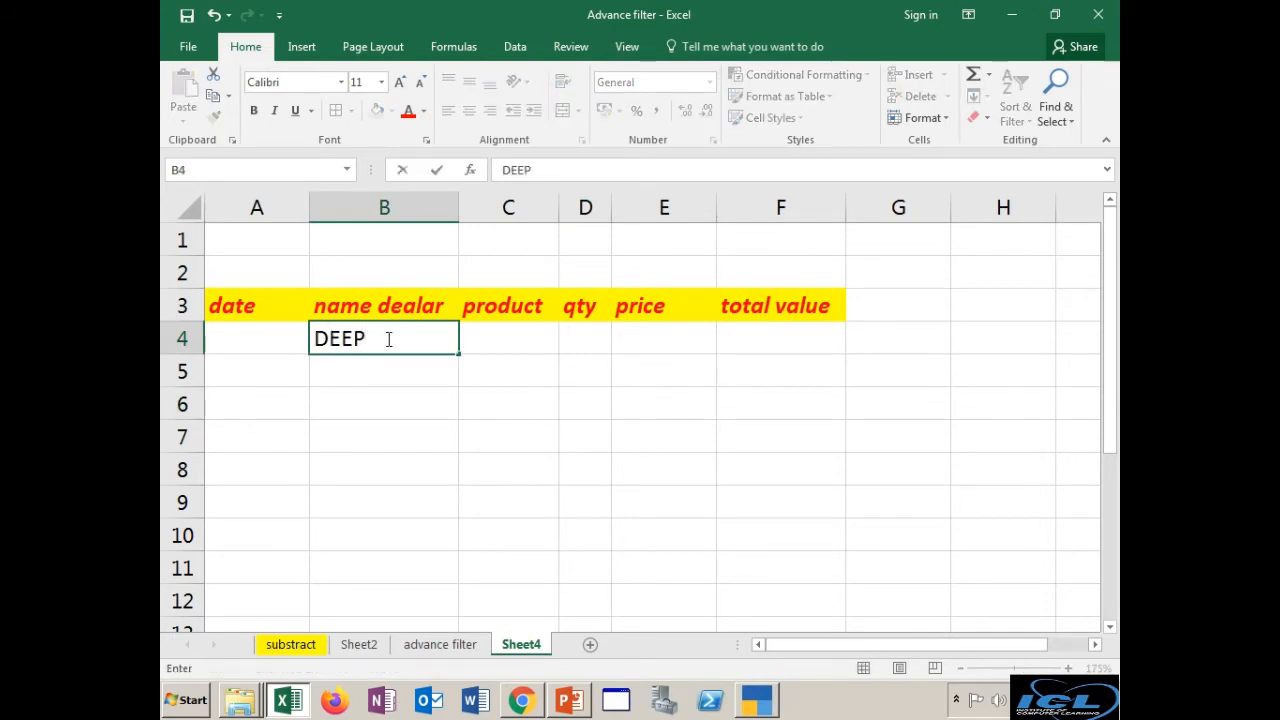
key(Tab)
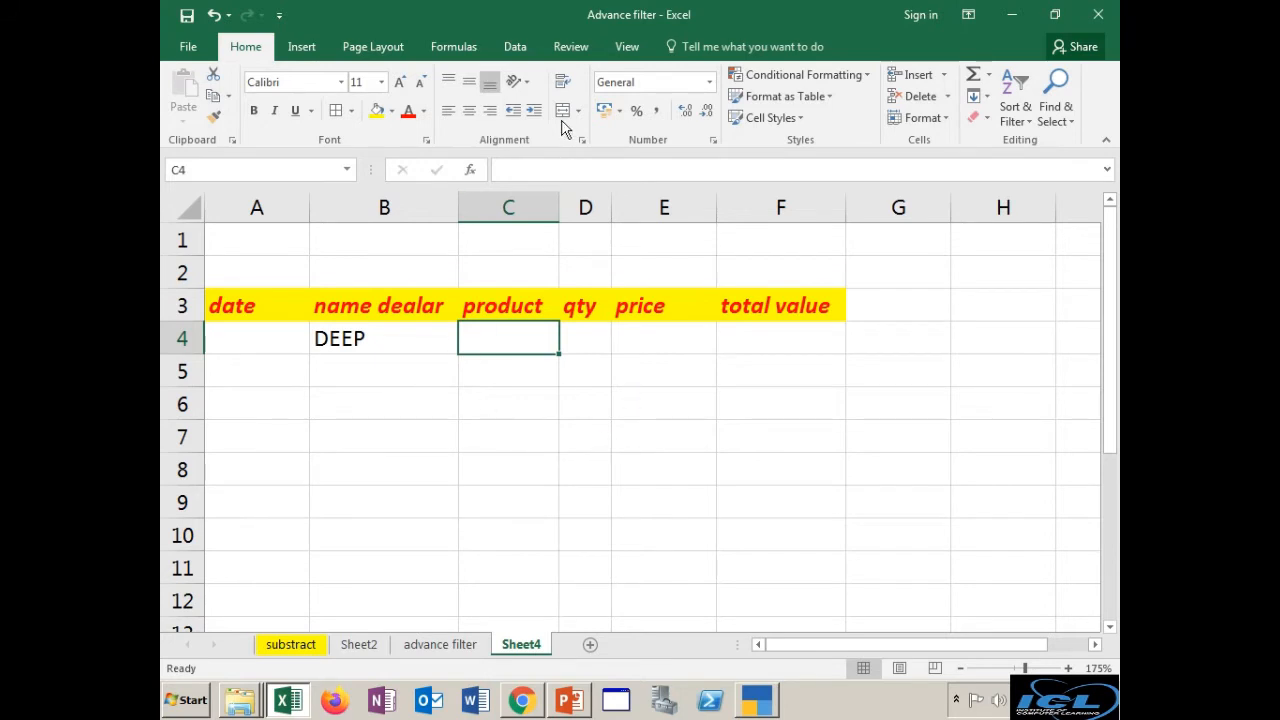
- Start an Advanced Filter from Sheet4 with list range A3:F19 on the advance filter sheet and criteria range B3:B4 on Sheet4
click(519, 50)
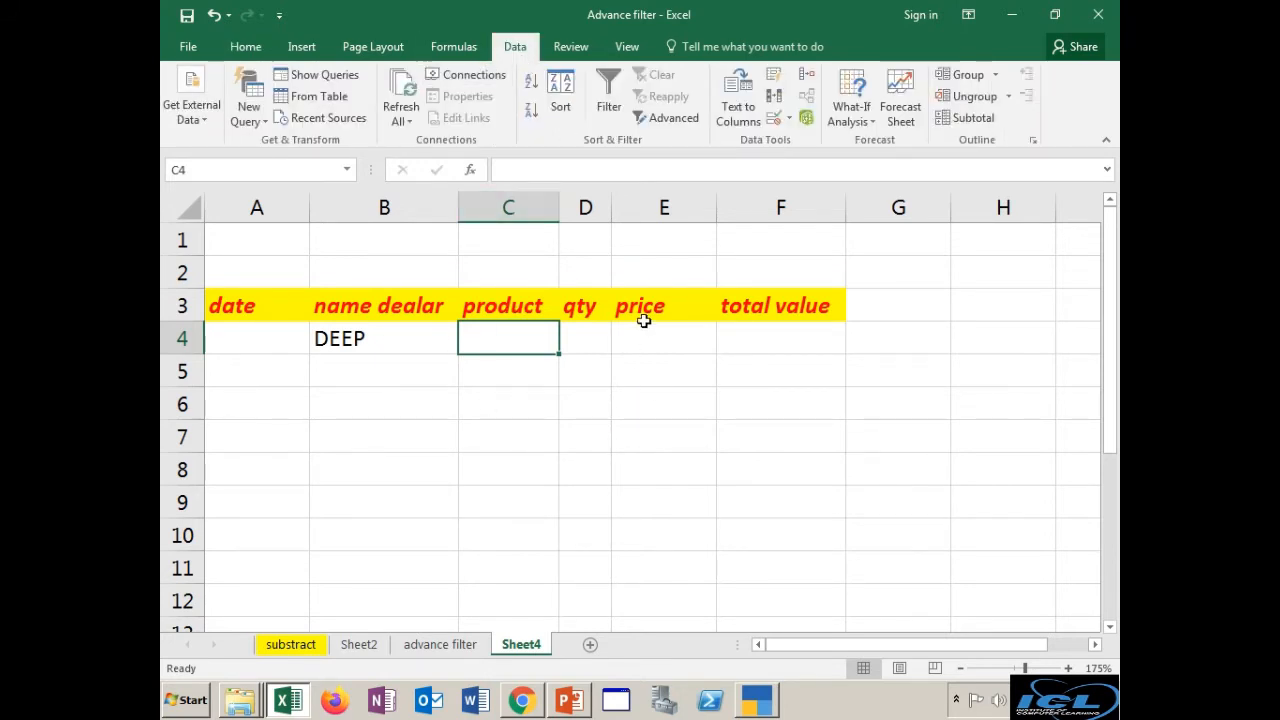
click(673, 120)
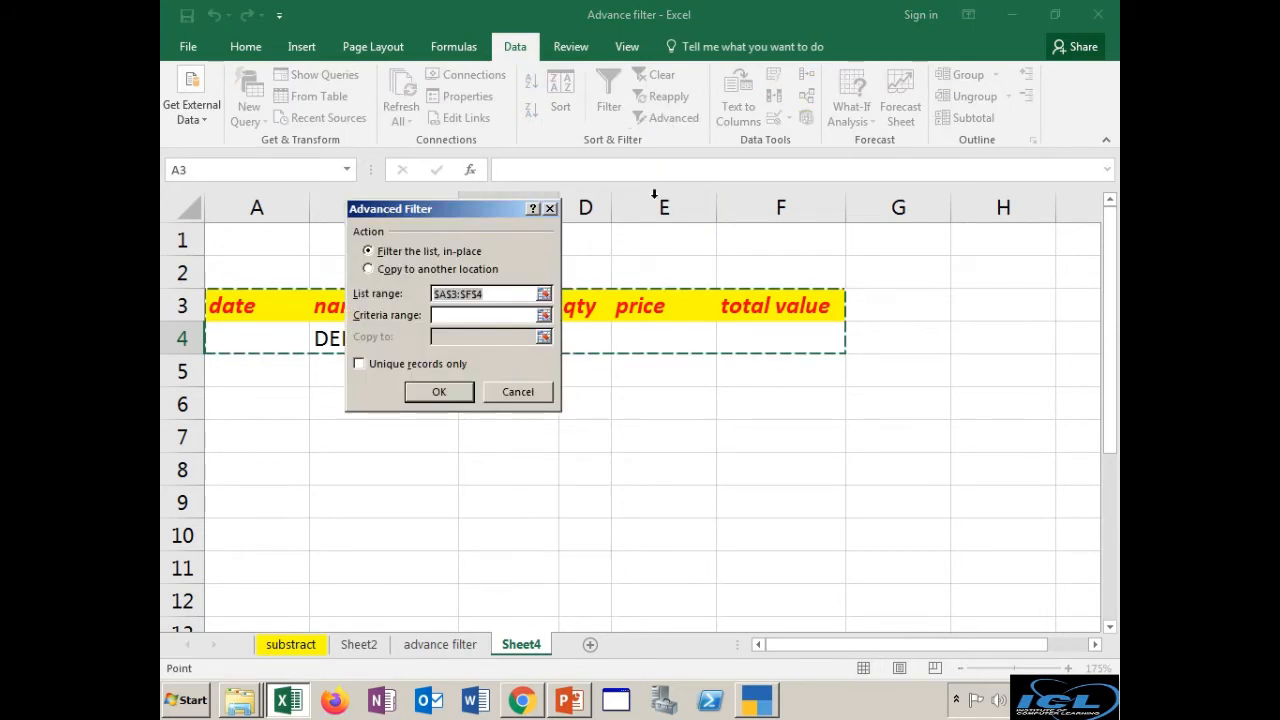
drag(422, 212, 688, 370)
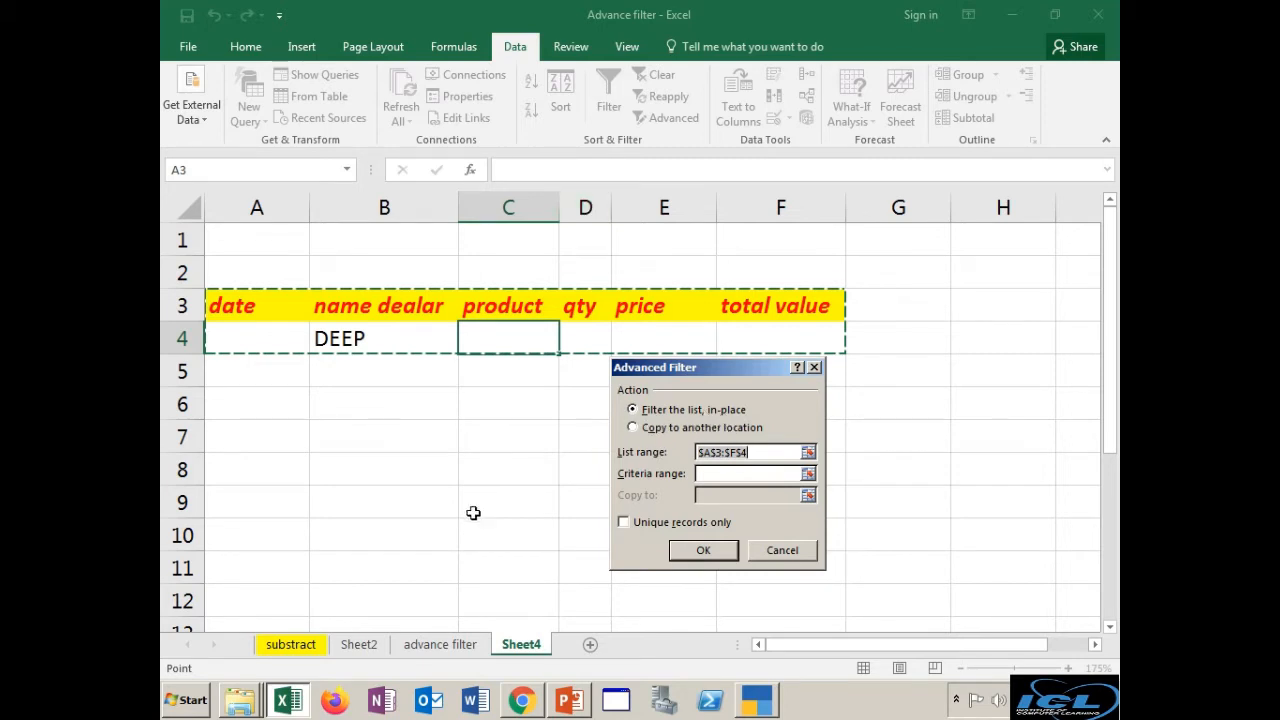
click(432, 643)
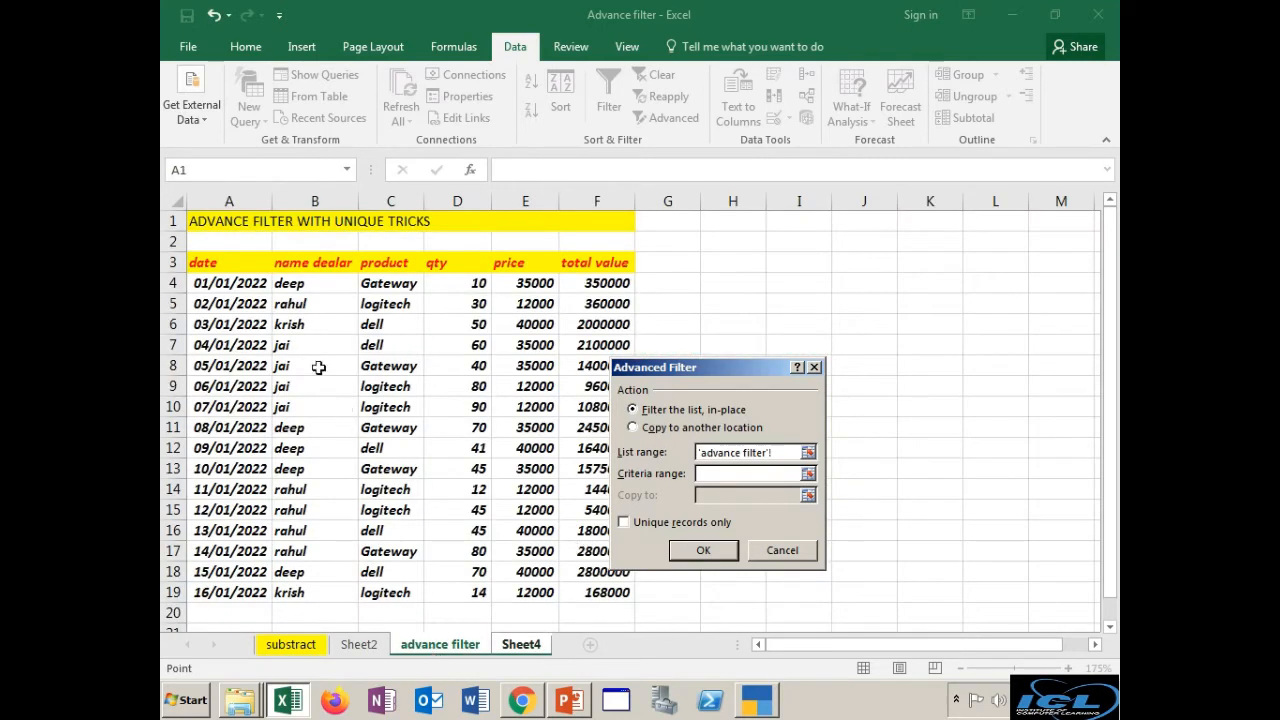
drag(225, 263, 593, 590)
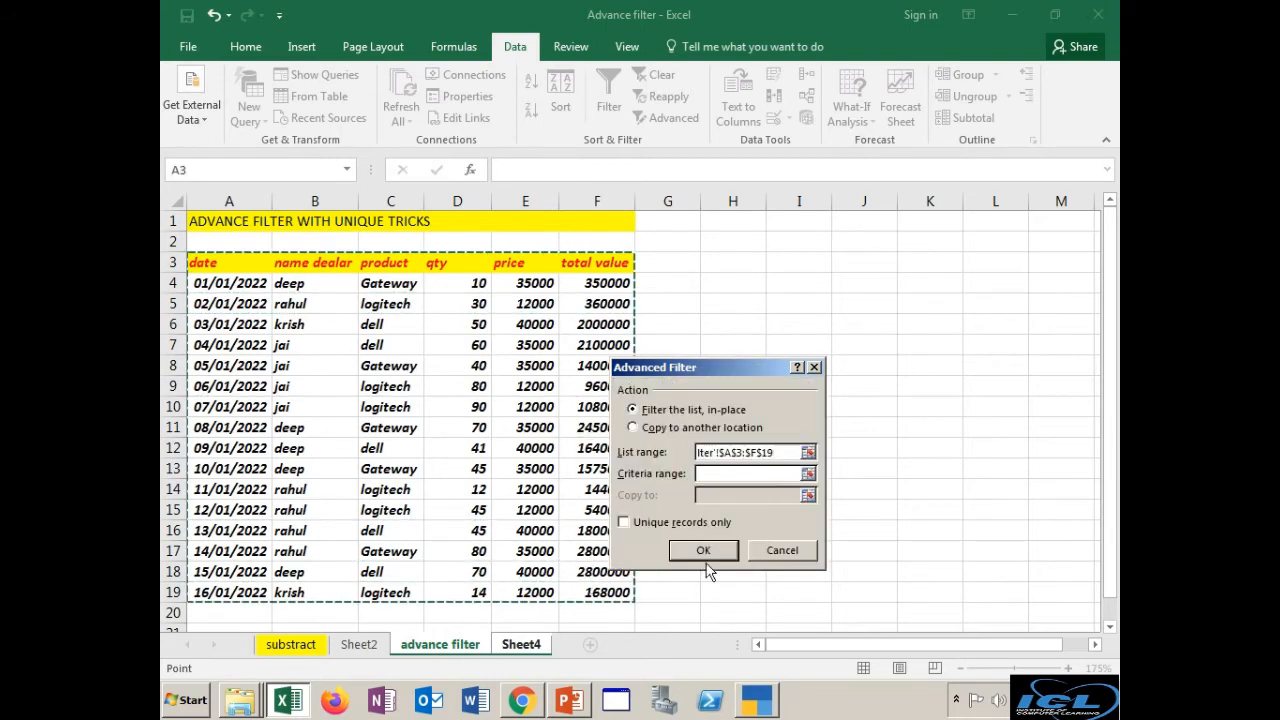
click(706, 474)
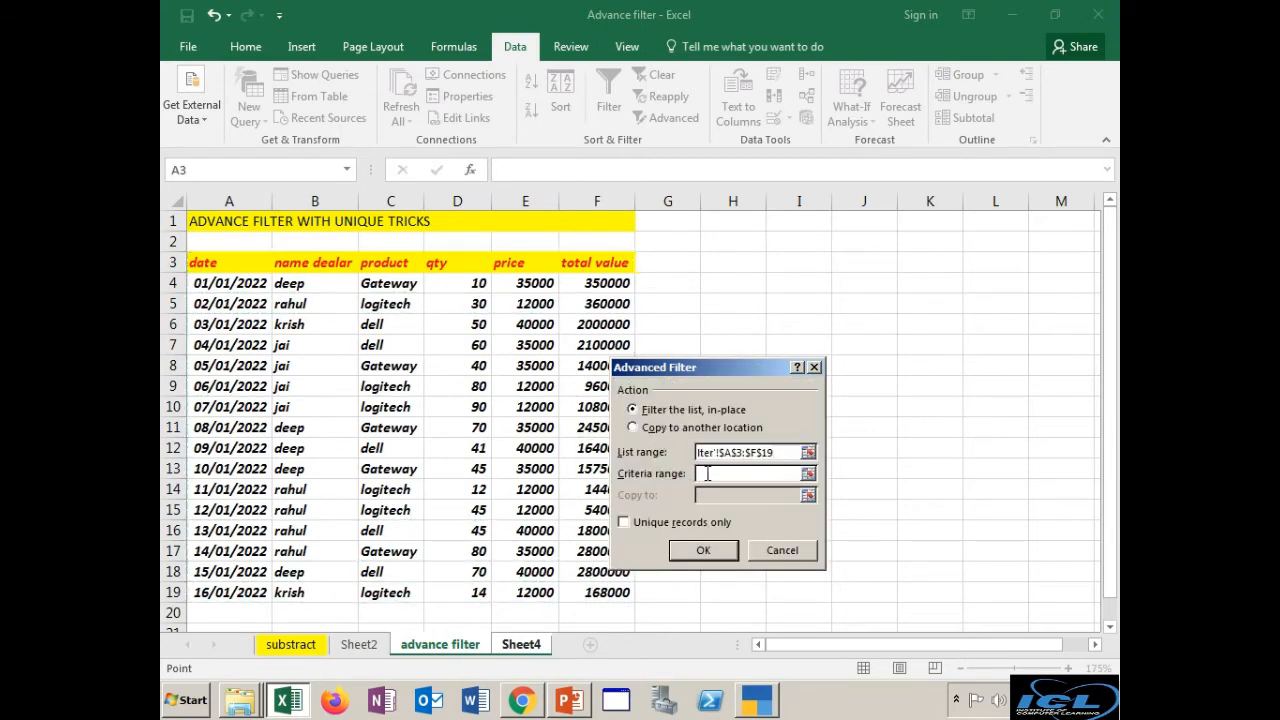
key(ctrl+Page_Down)
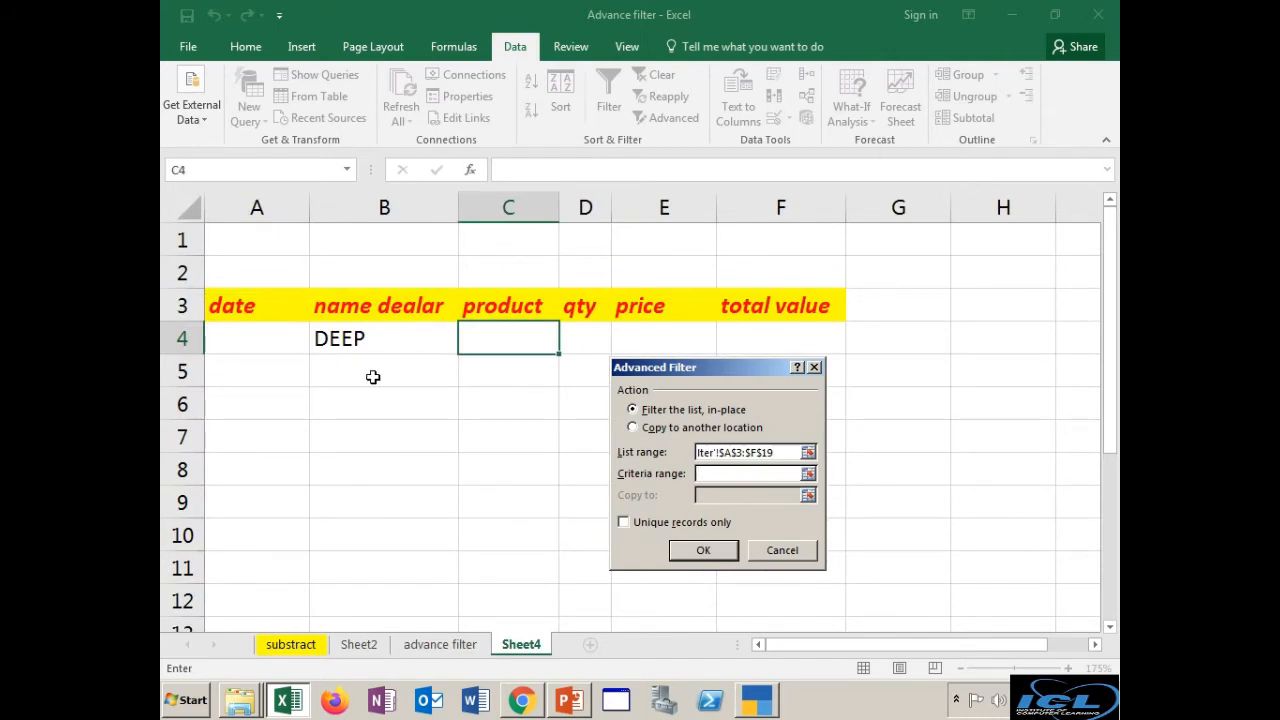
drag(366, 312, 378, 364)
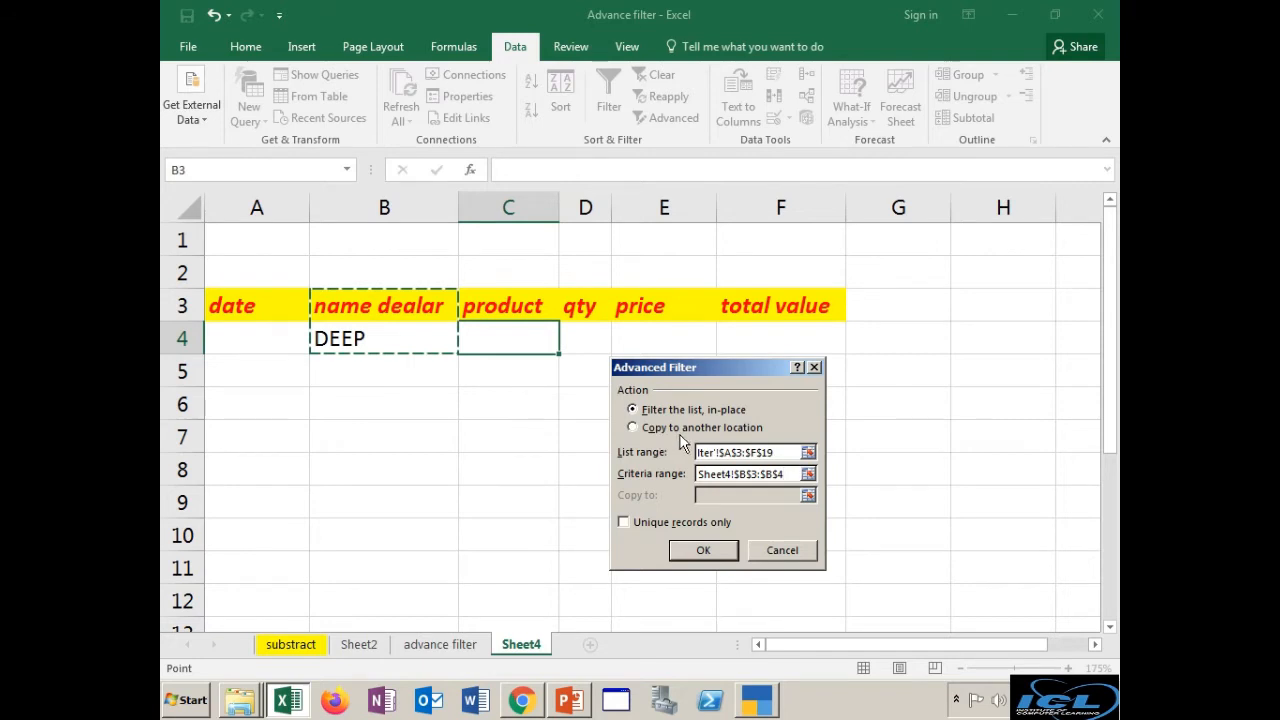
- Copy the filtered records to another location starting at cell A6 of Sheet4, and AutoFit column A to the dates
click(634, 427)
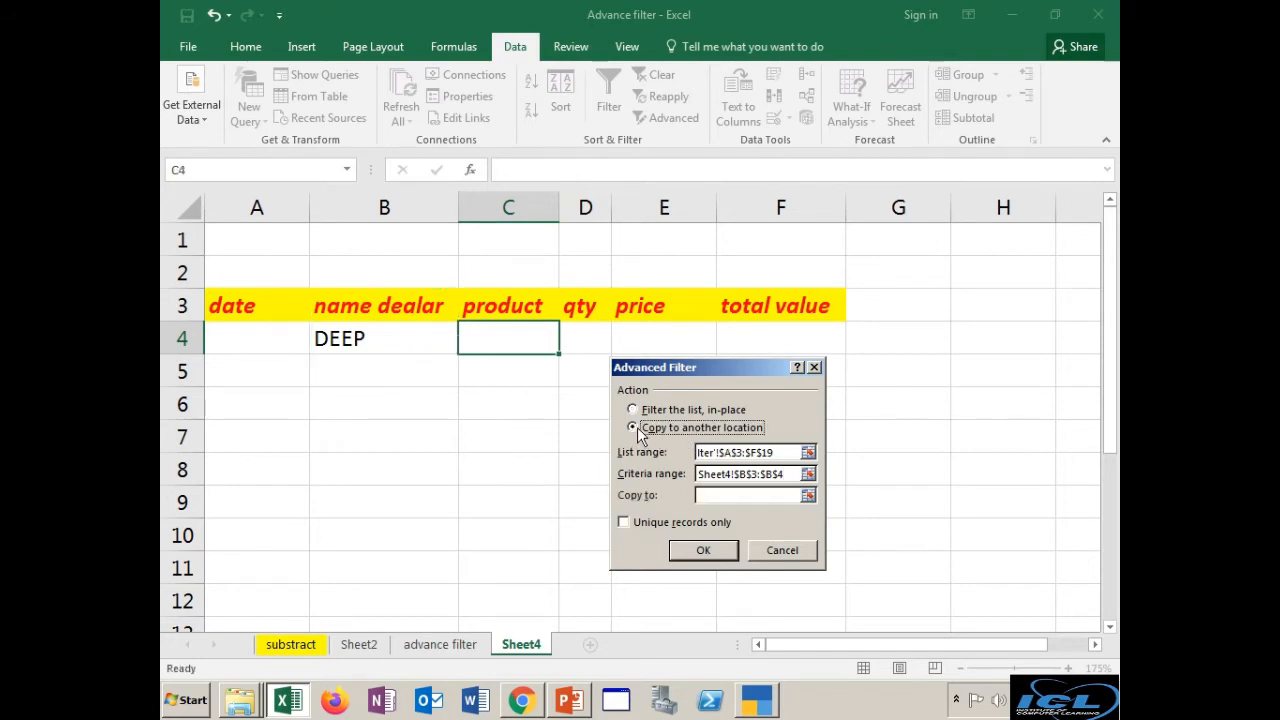
click(720, 496)
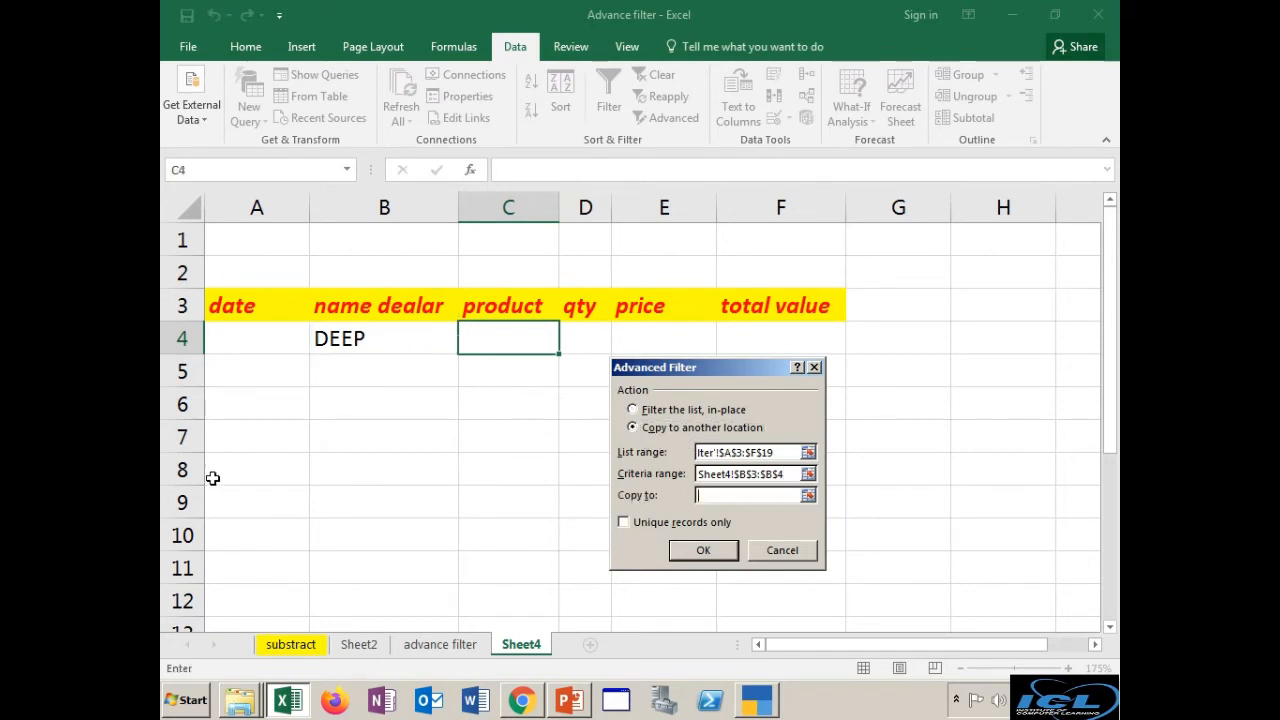
click(241, 410)
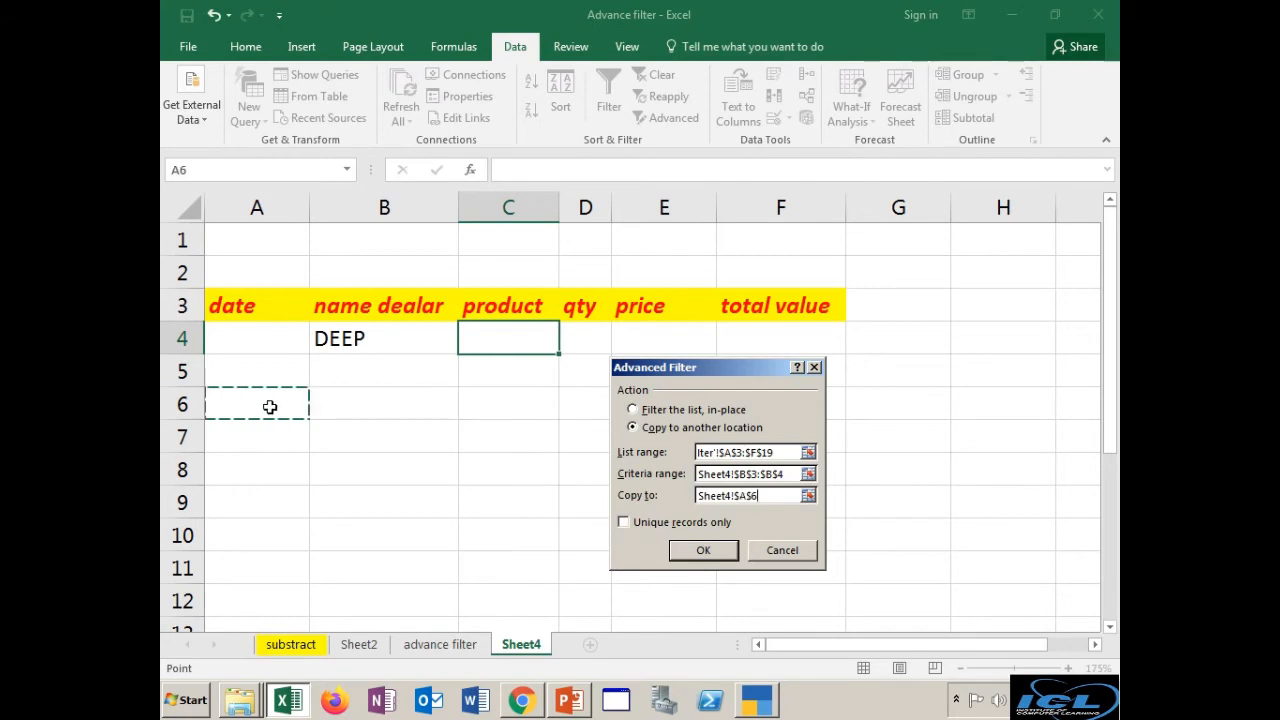
click(688, 550)
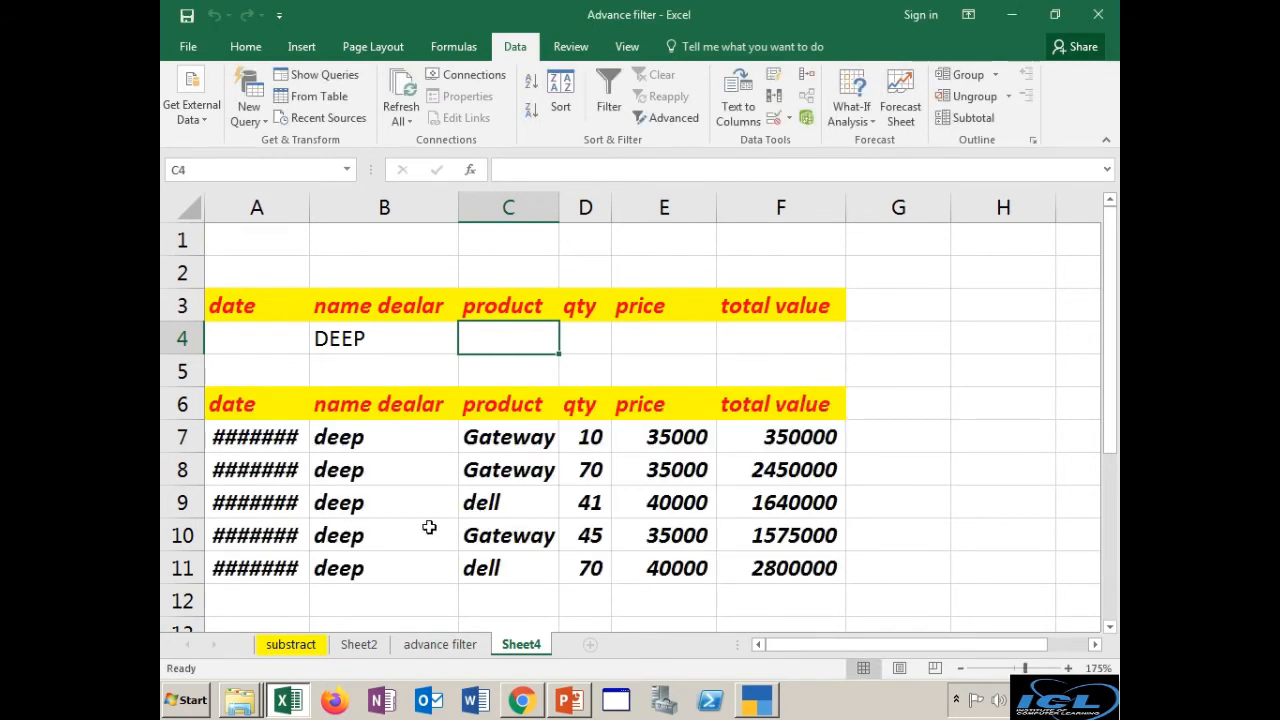
double_click(310, 210)
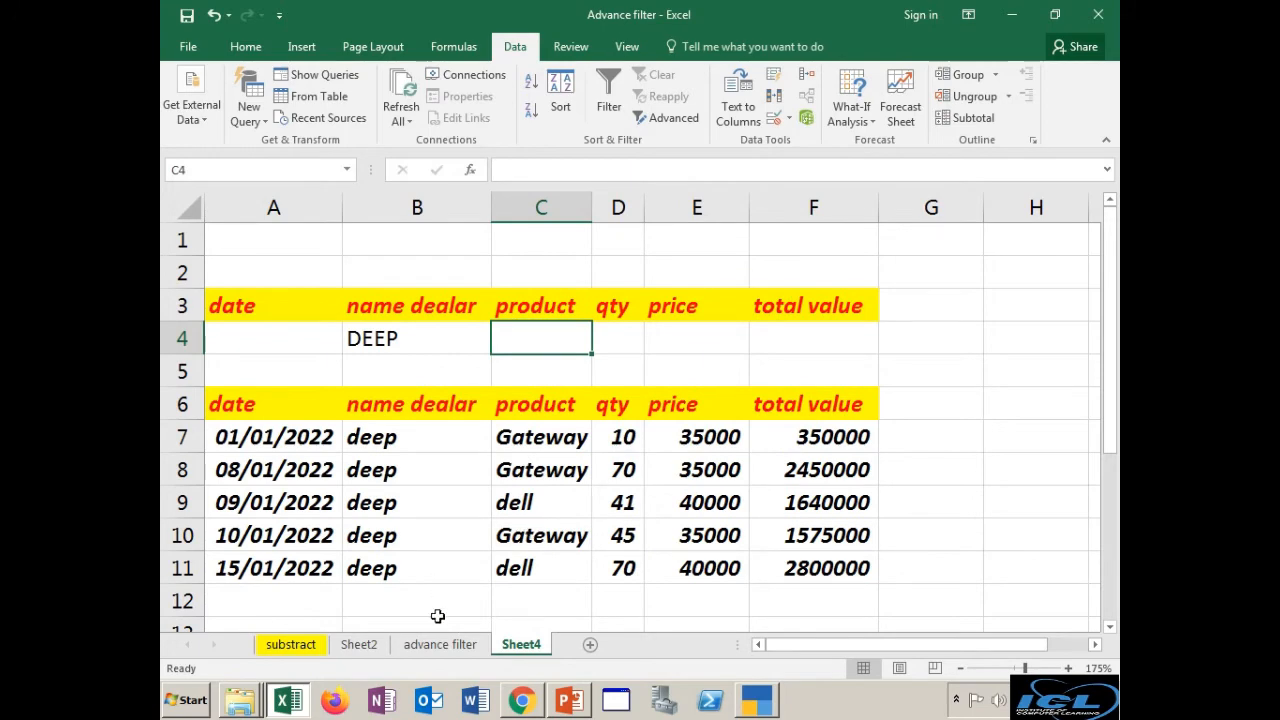
- Copy the header row A3:F3 of the advance filter sheet to cell H3 on the same sheet
click(440, 644)
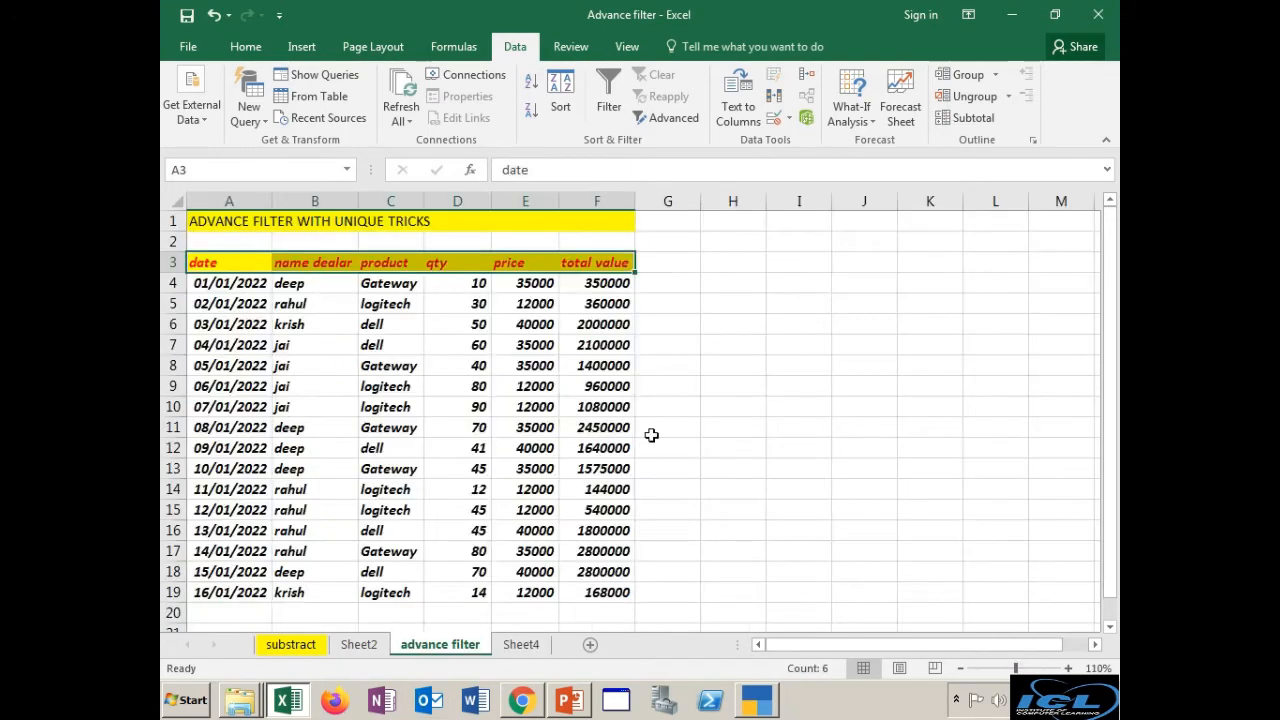
click(720, 281)
click(737, 265)
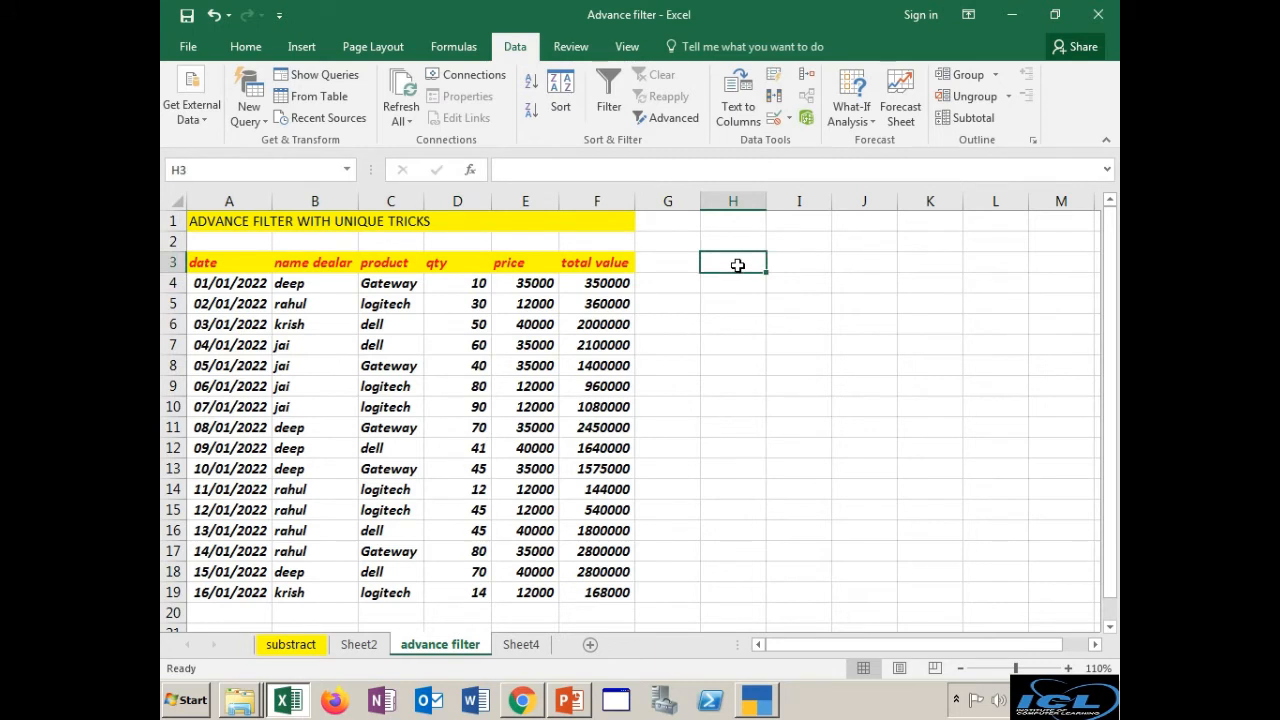
click(299, 263)
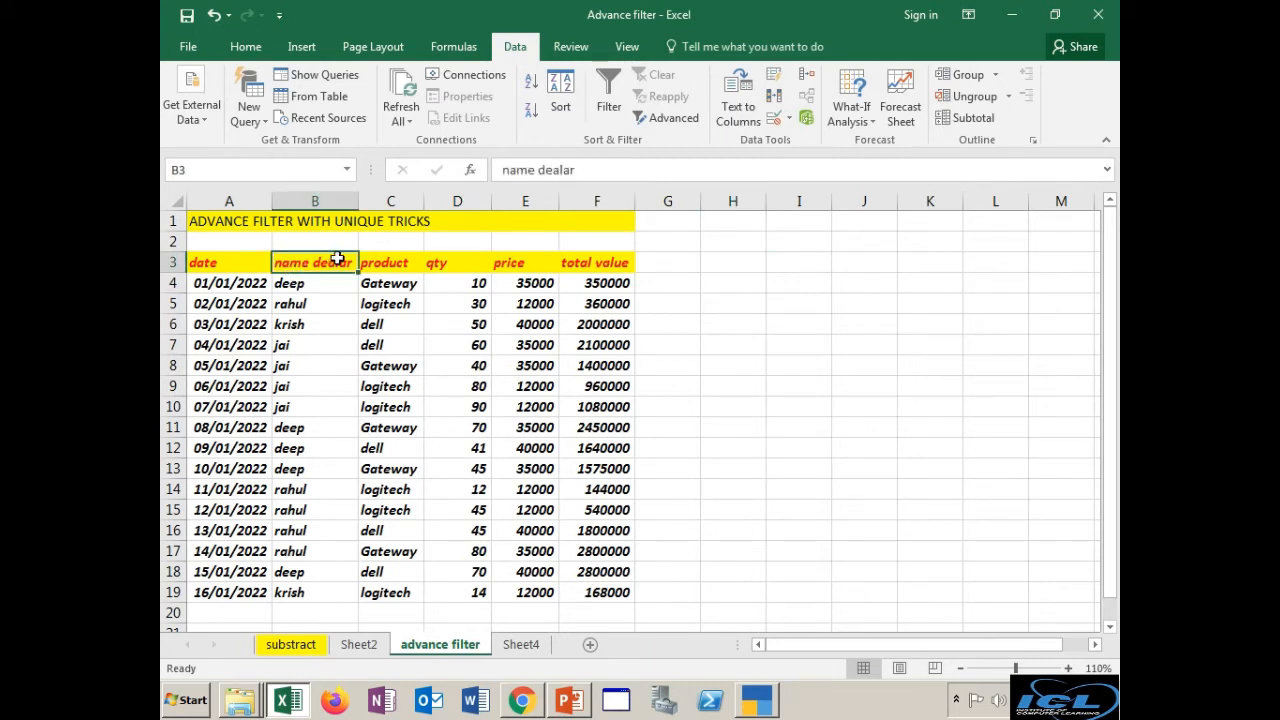
drag(338, 260, 587, 272)
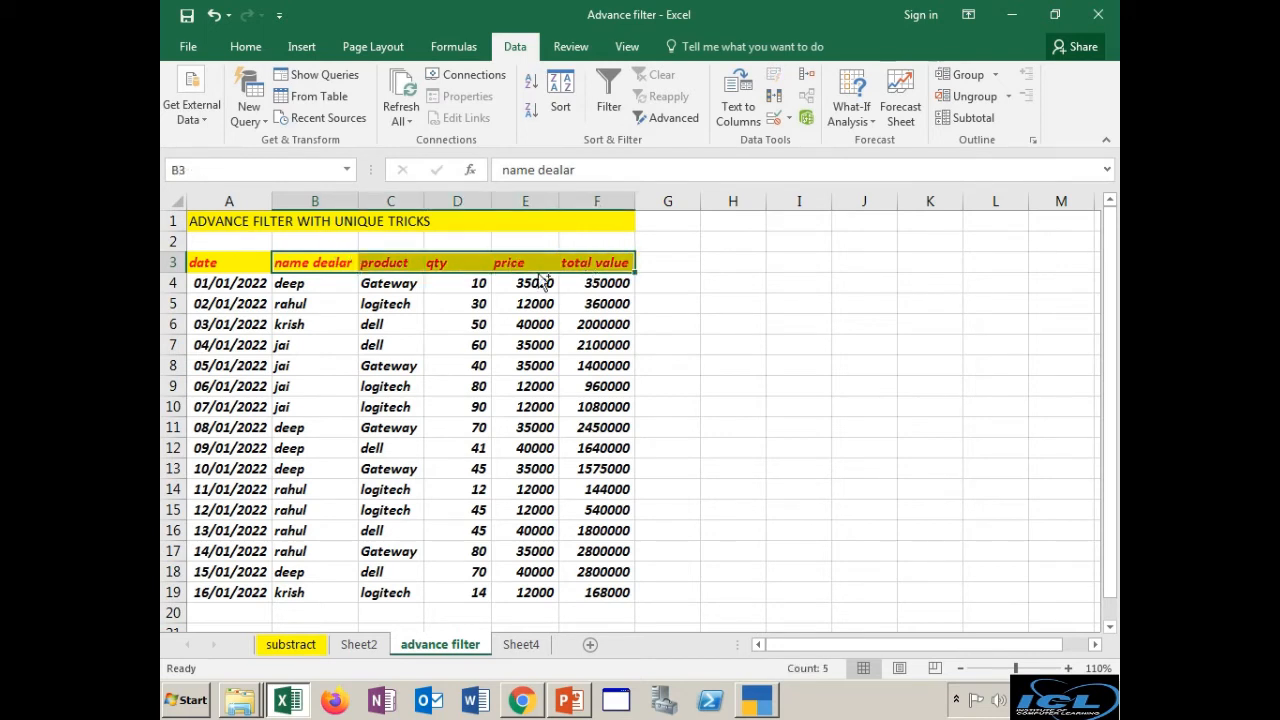
key(ctrl+q)
click(214, 261)
drag(225, 262, 562, 260)
key(ctrl+c)
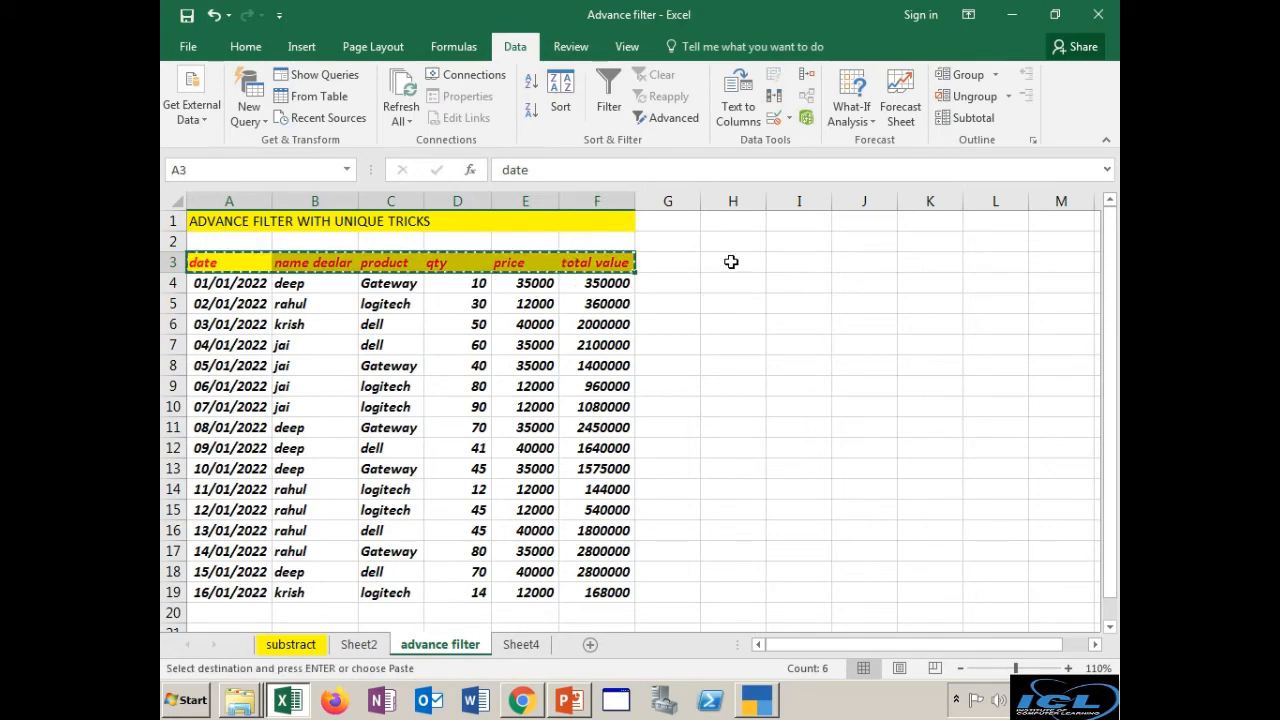
click(731, 262)
key(ctrl+v)
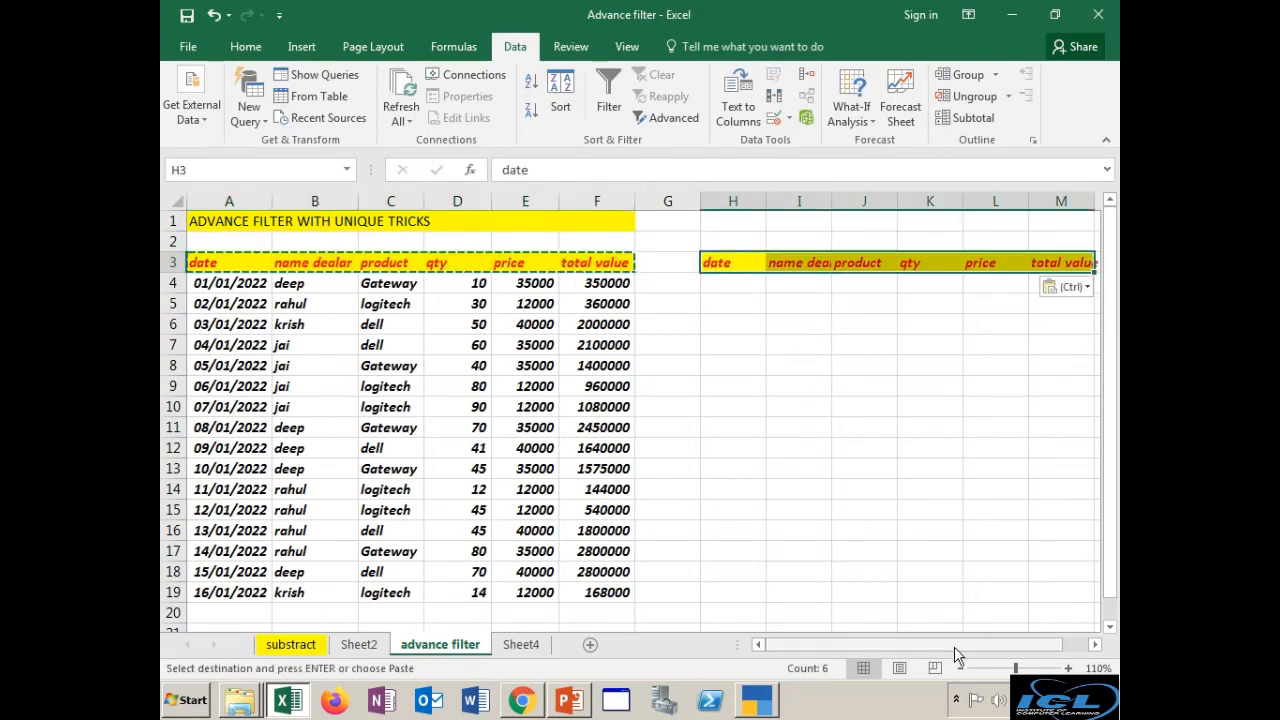
- AutoFit column I to the copied name dealar heading
click(960, 668)
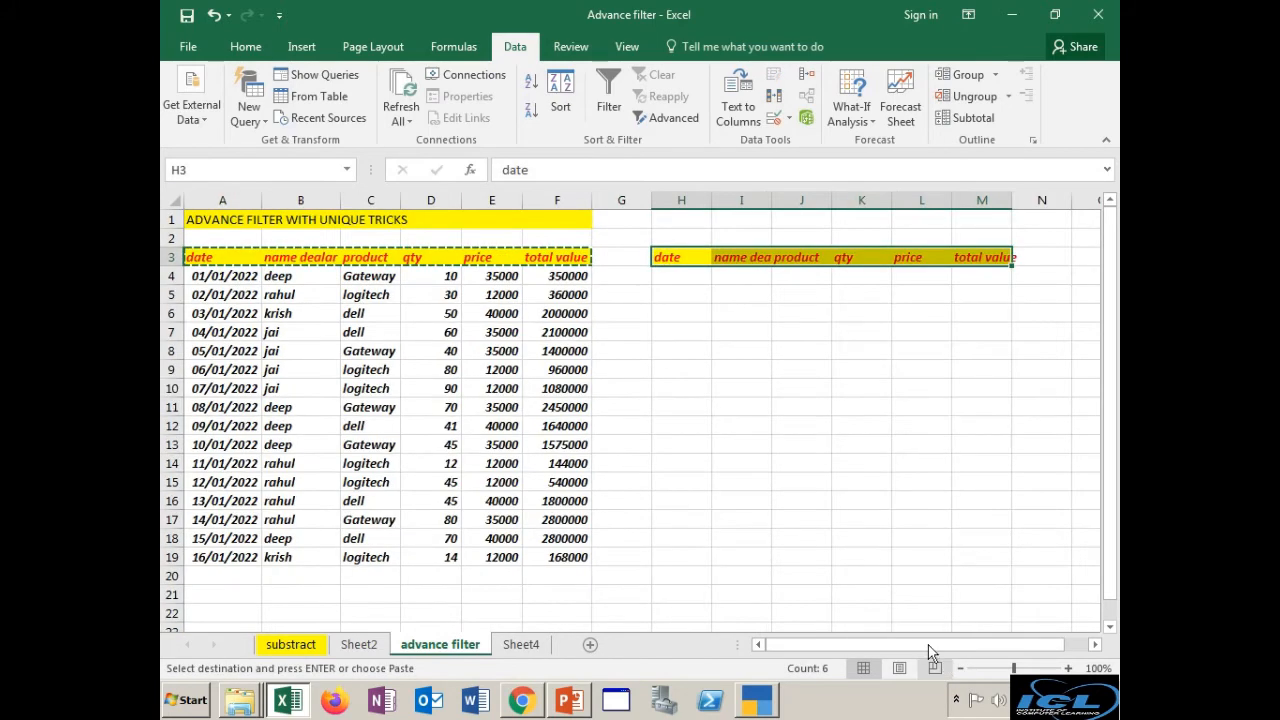
click(731, 477)
double_click(771, 201)
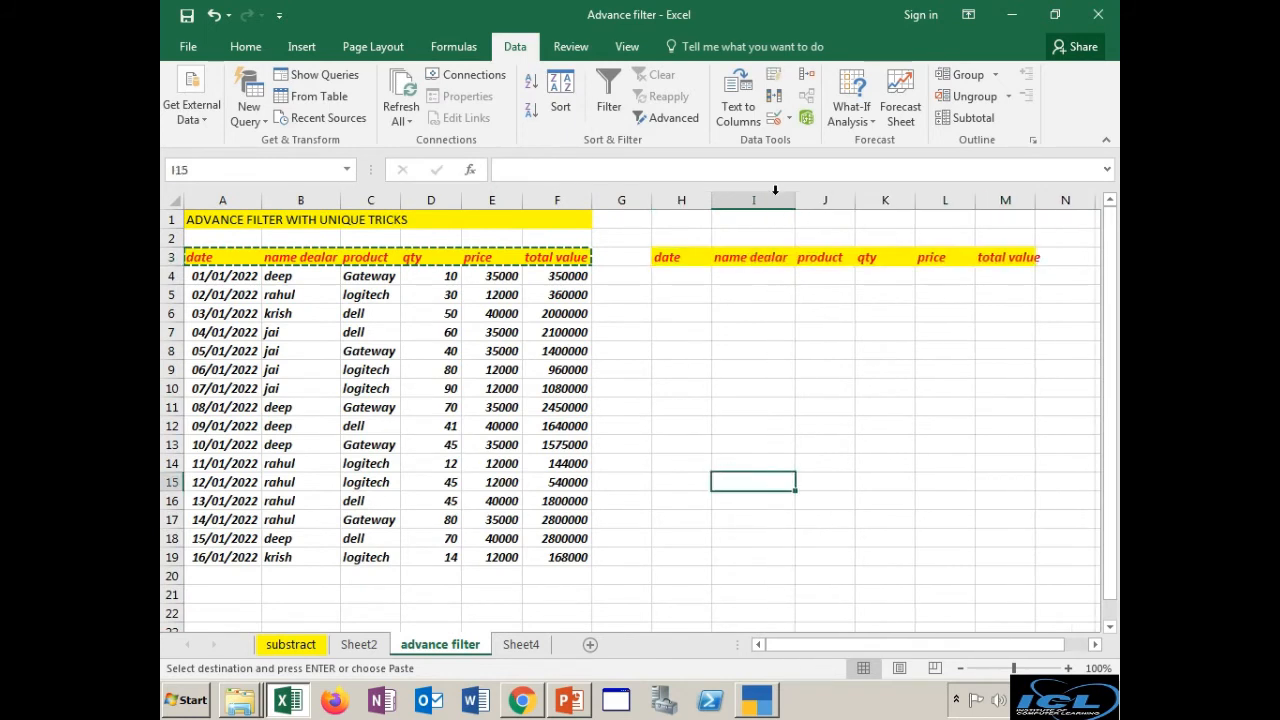
- Enter the first listed dealer's name in capitals in cell I4 and AutoFit column M to the total value heading
click(751, 275)
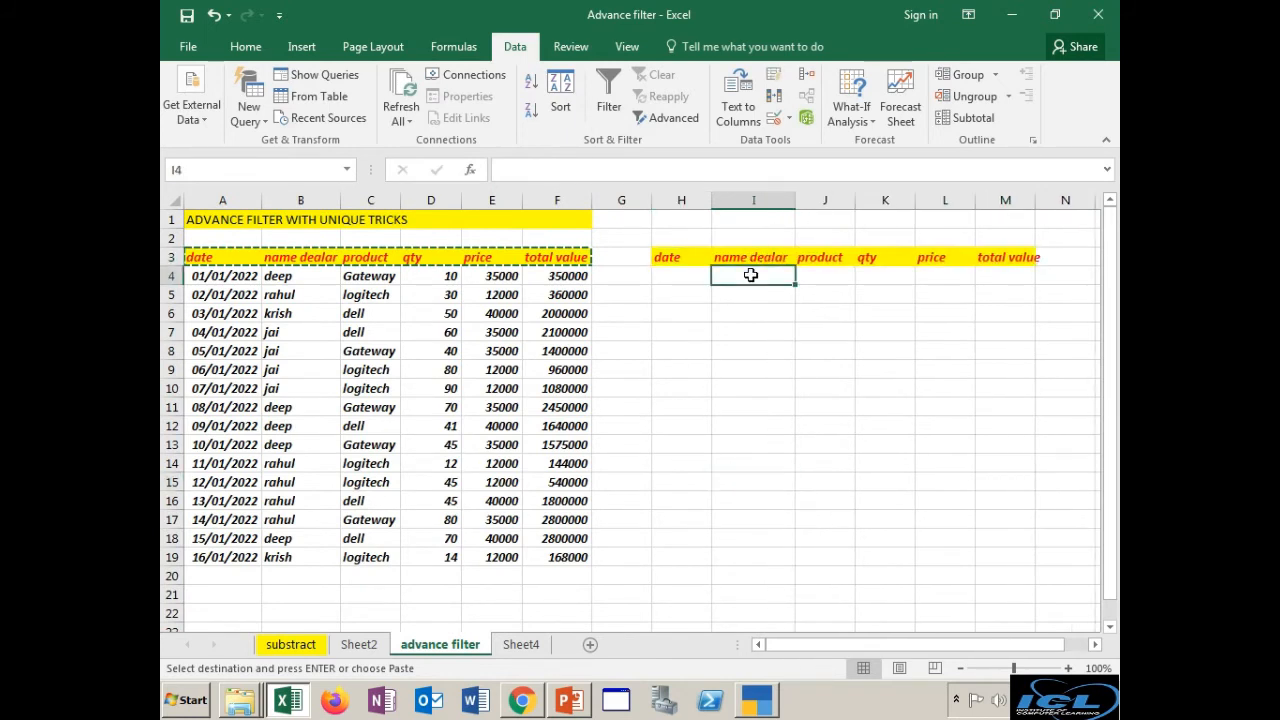
key(Escape)
text(DEE)
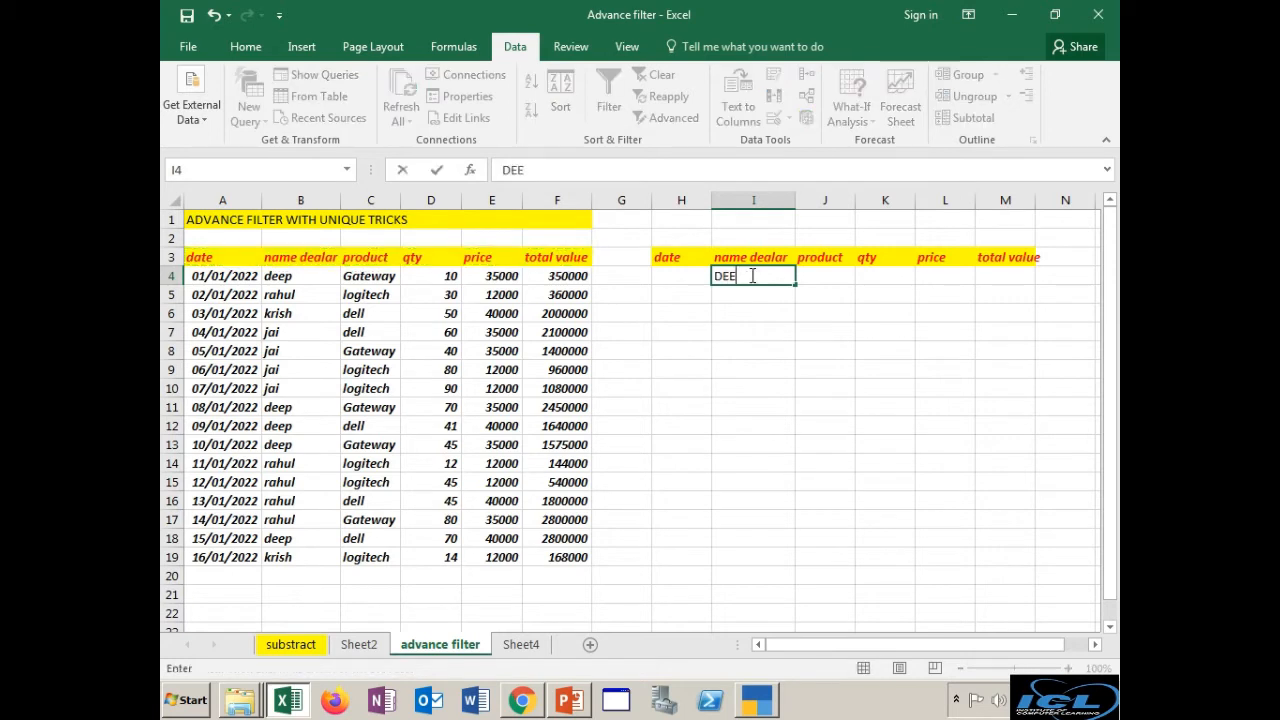
key(Tab)
key(Tab)
key(Tab)
key(Tab)
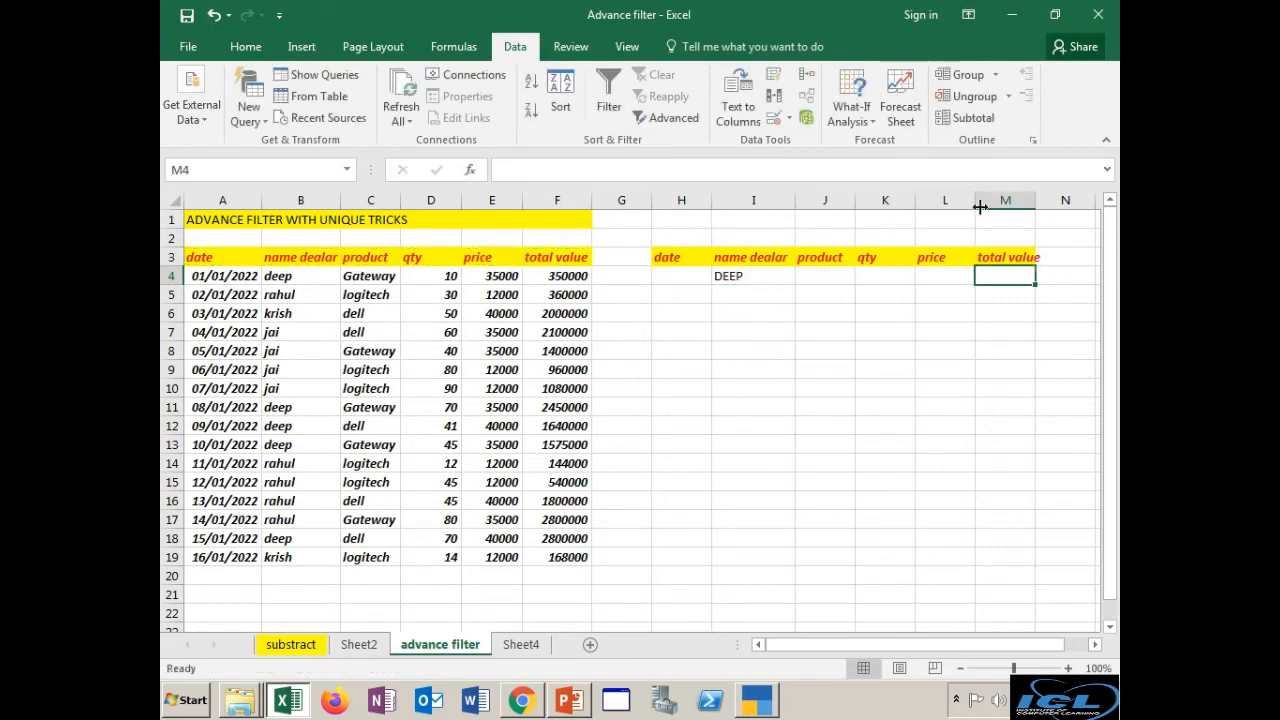
double_click(1035, 200)
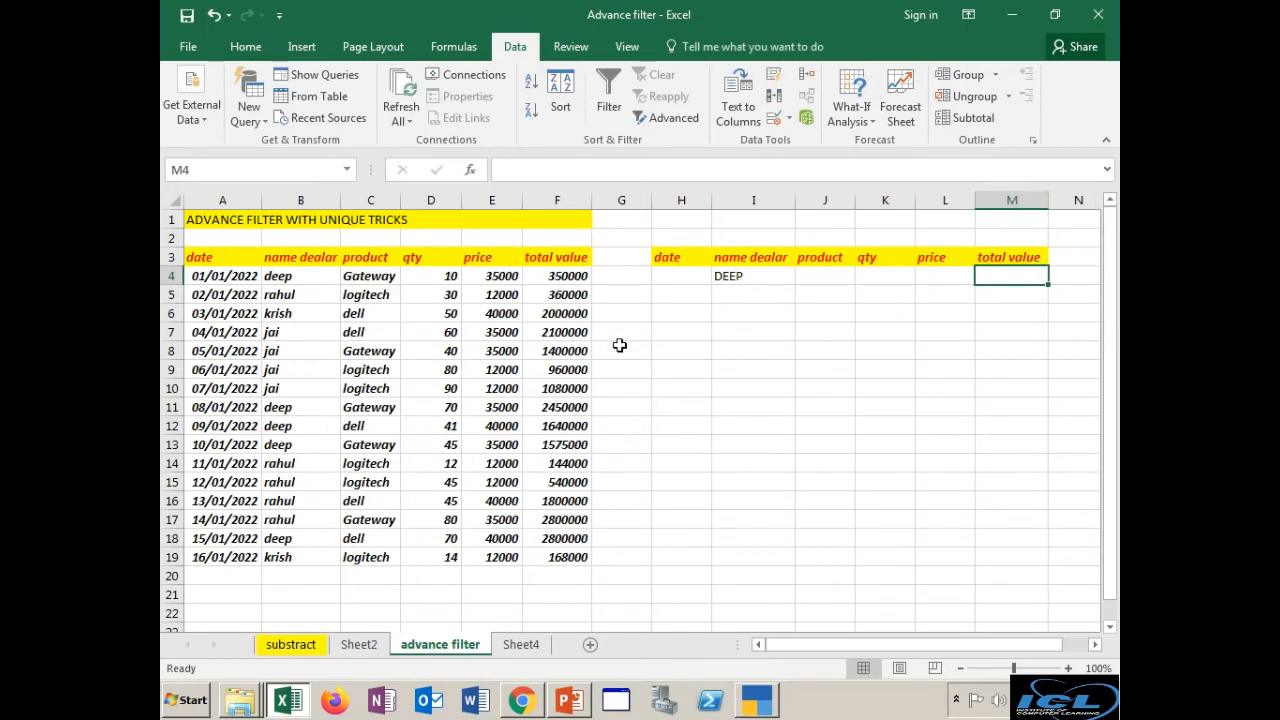
- Enter the criterion >1000000 in cell M4 of the advance filter sheet, under the total value heading
click(510, 646)
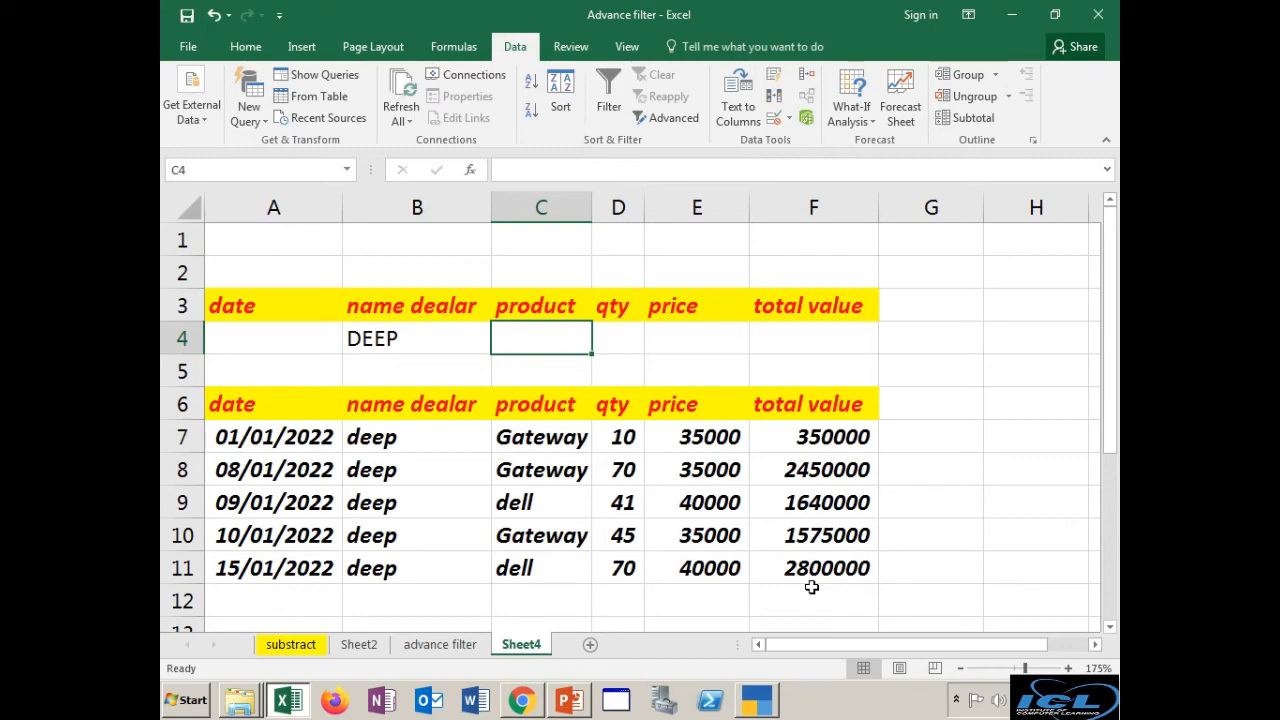
click(440, 644)
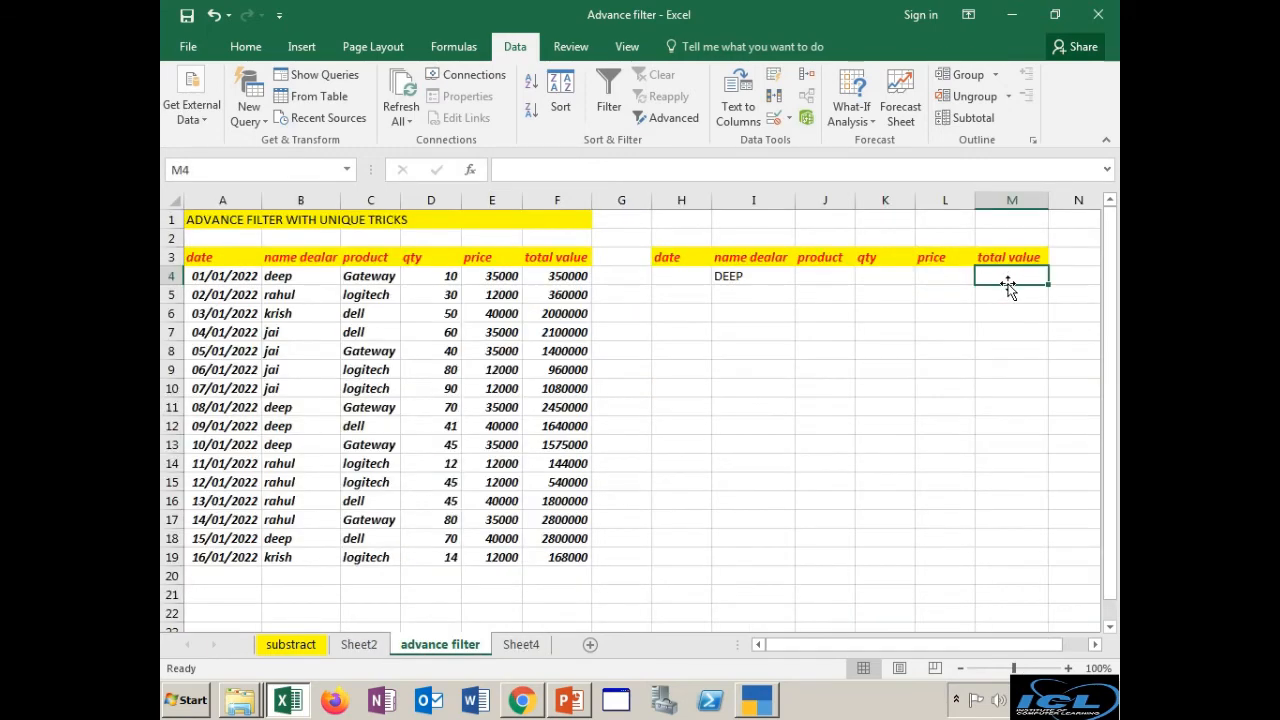
text(>1000000)
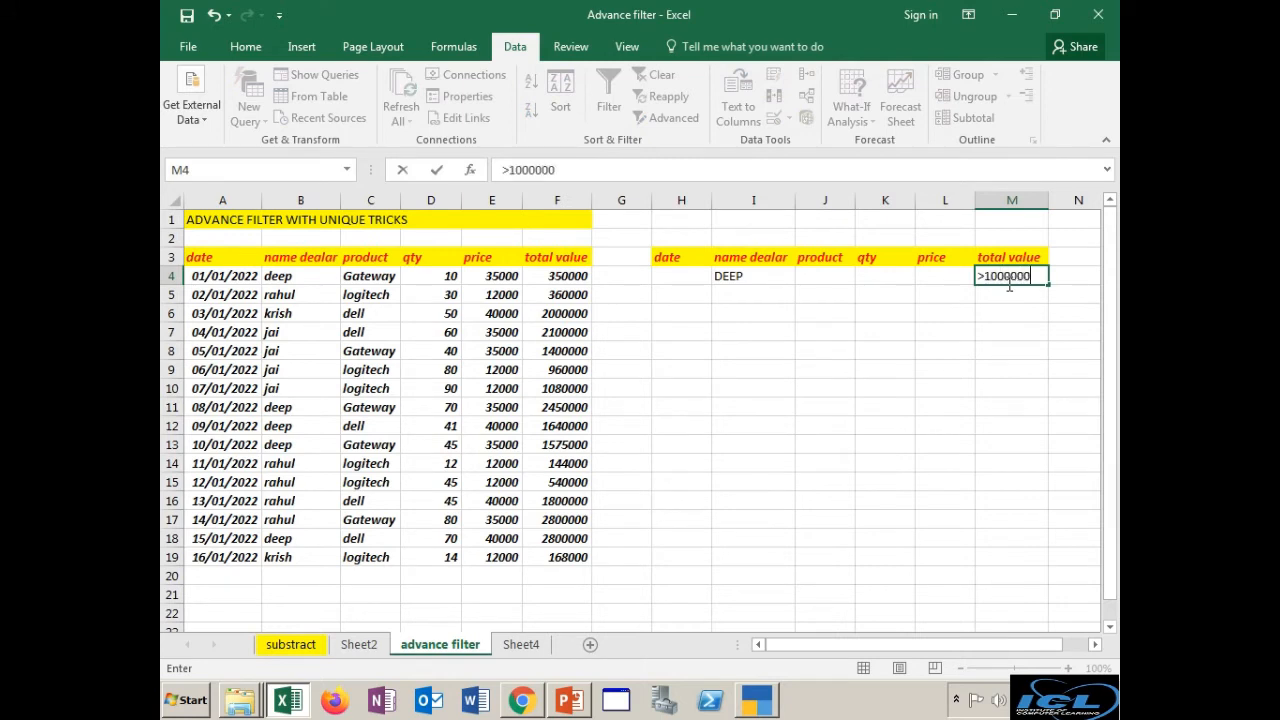
key(Return)
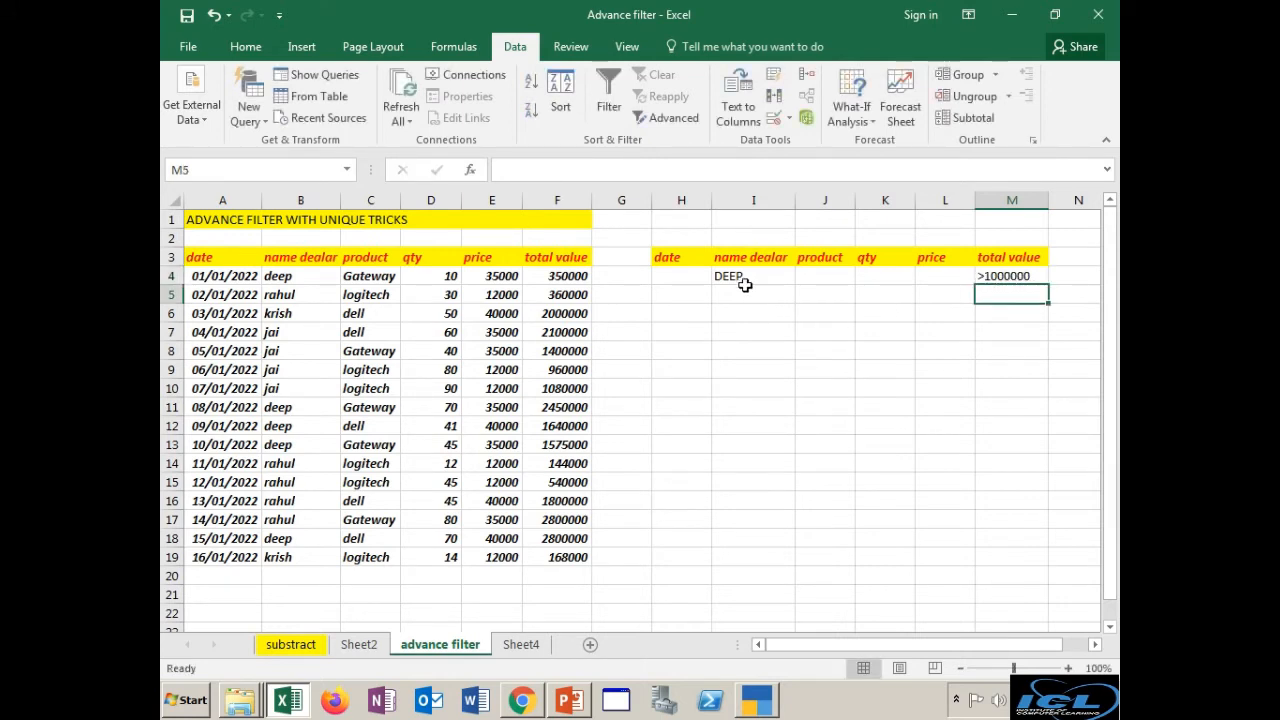
- Run an Advanced Filter on A3:F19 with criteria range I3:M4, copying the matching records to cell H7
click(674, 122)
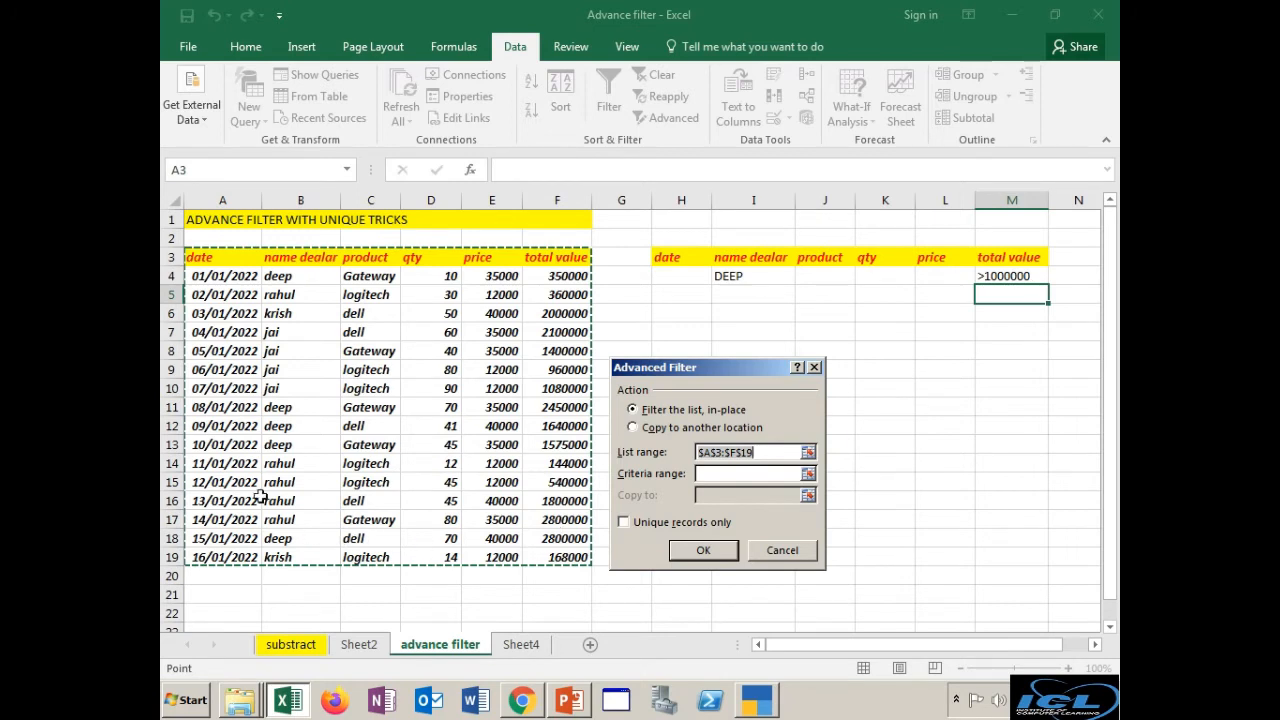
click(718, 474)
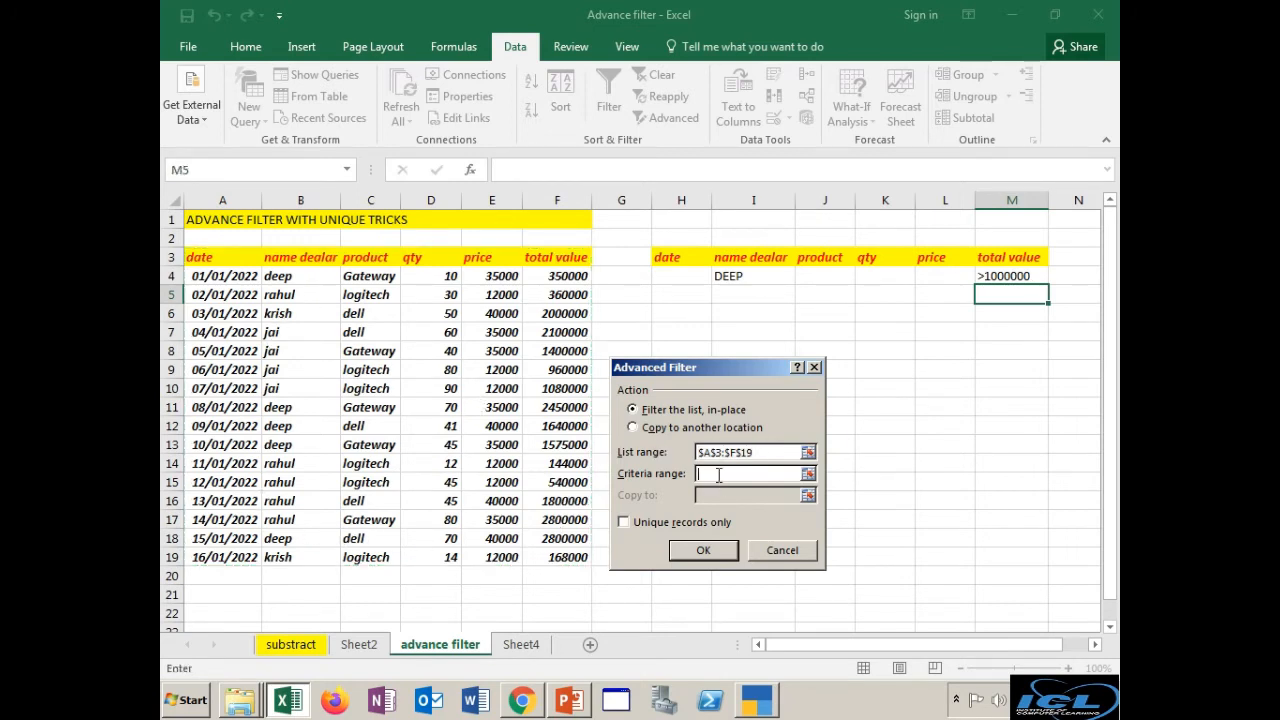
drag(750, 258, 1020, 272)
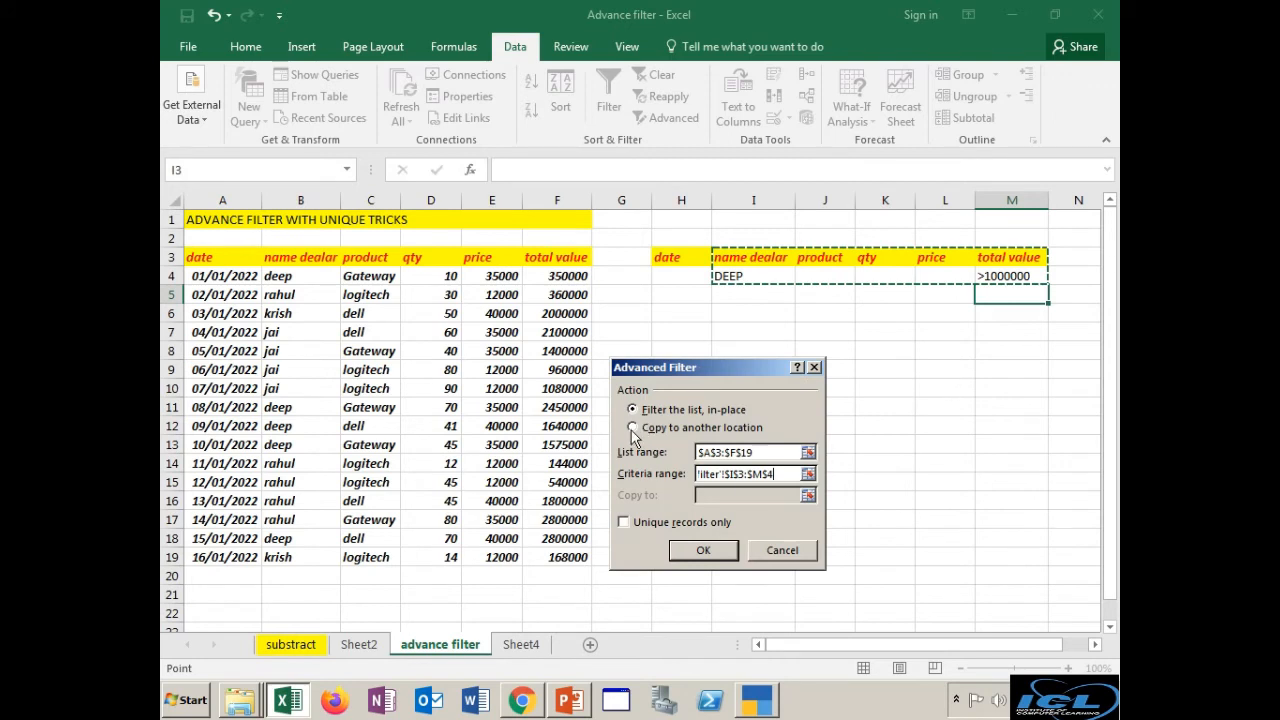
click(632, 427)
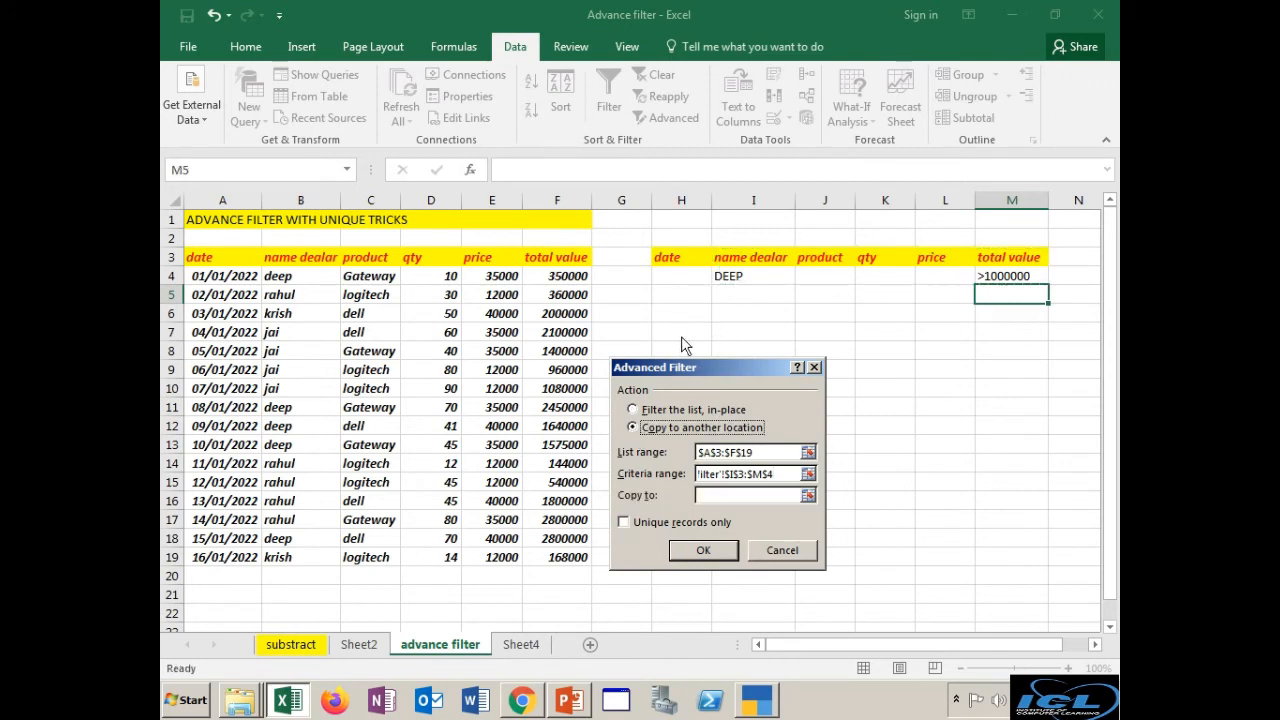
click(706, 497)
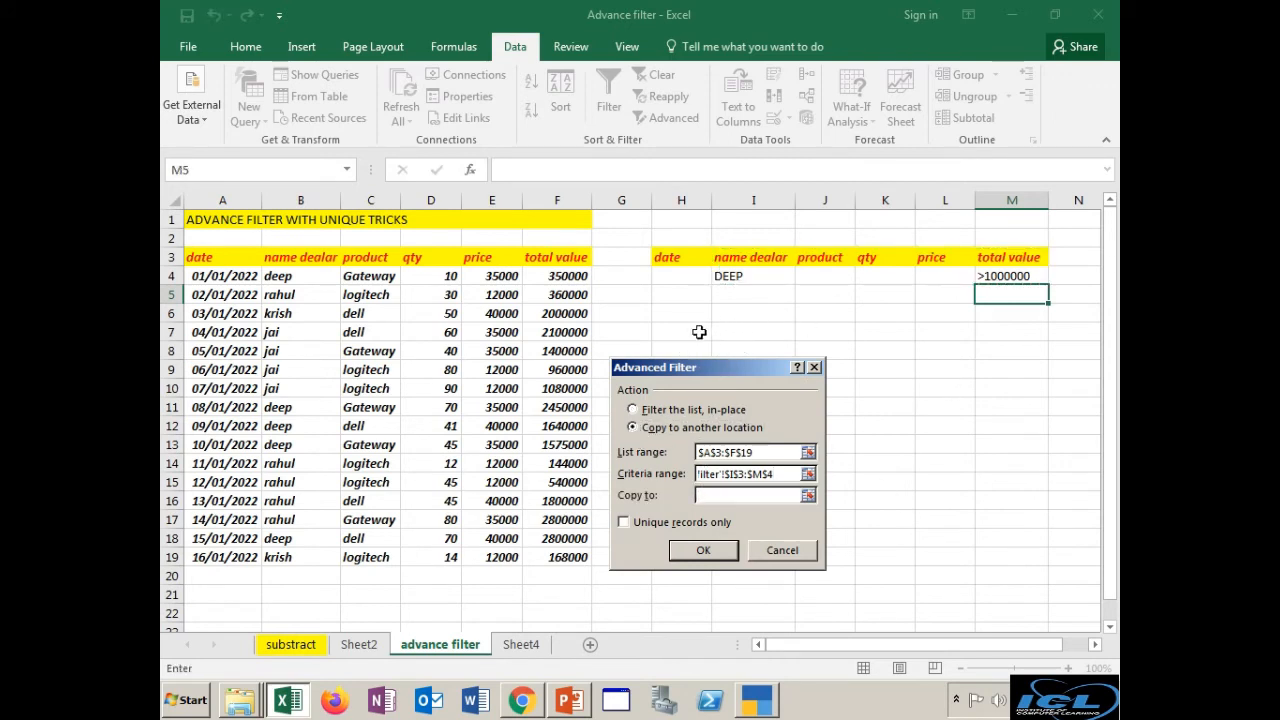
click(696, 331)
click(703, 550)
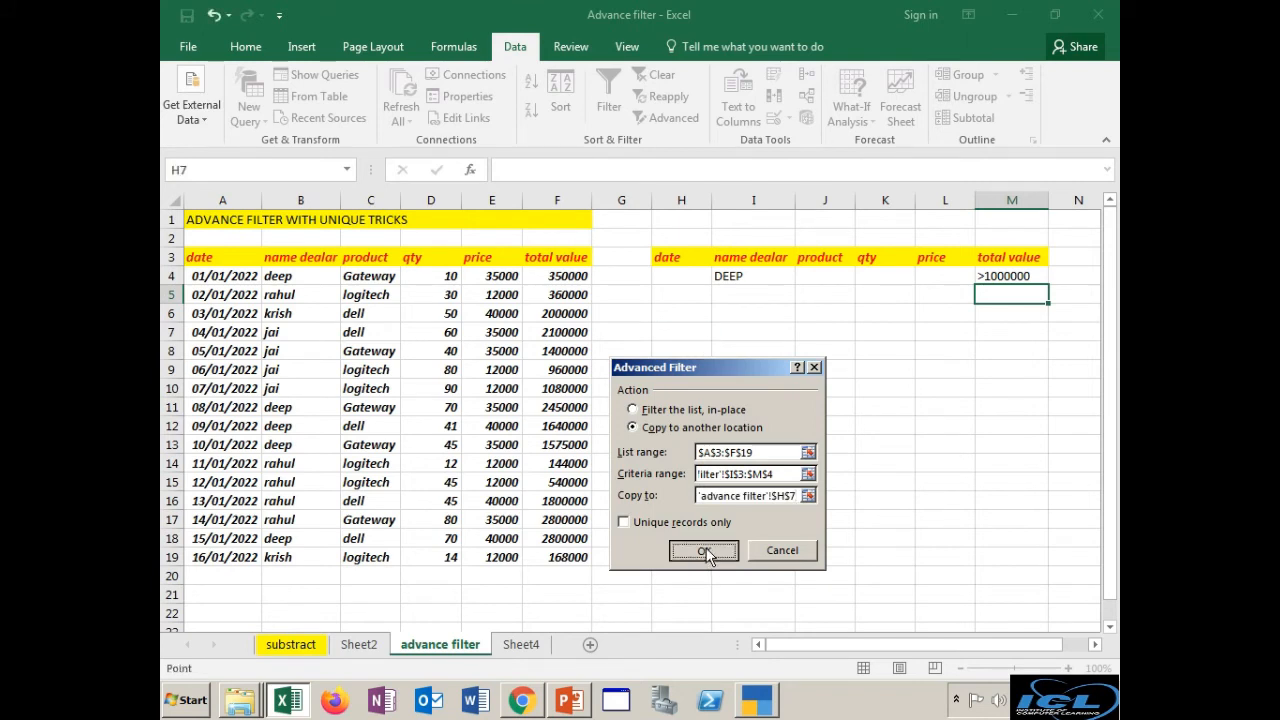
- AutoFit column H to the dates of the extracted records
double_click(712, 200)
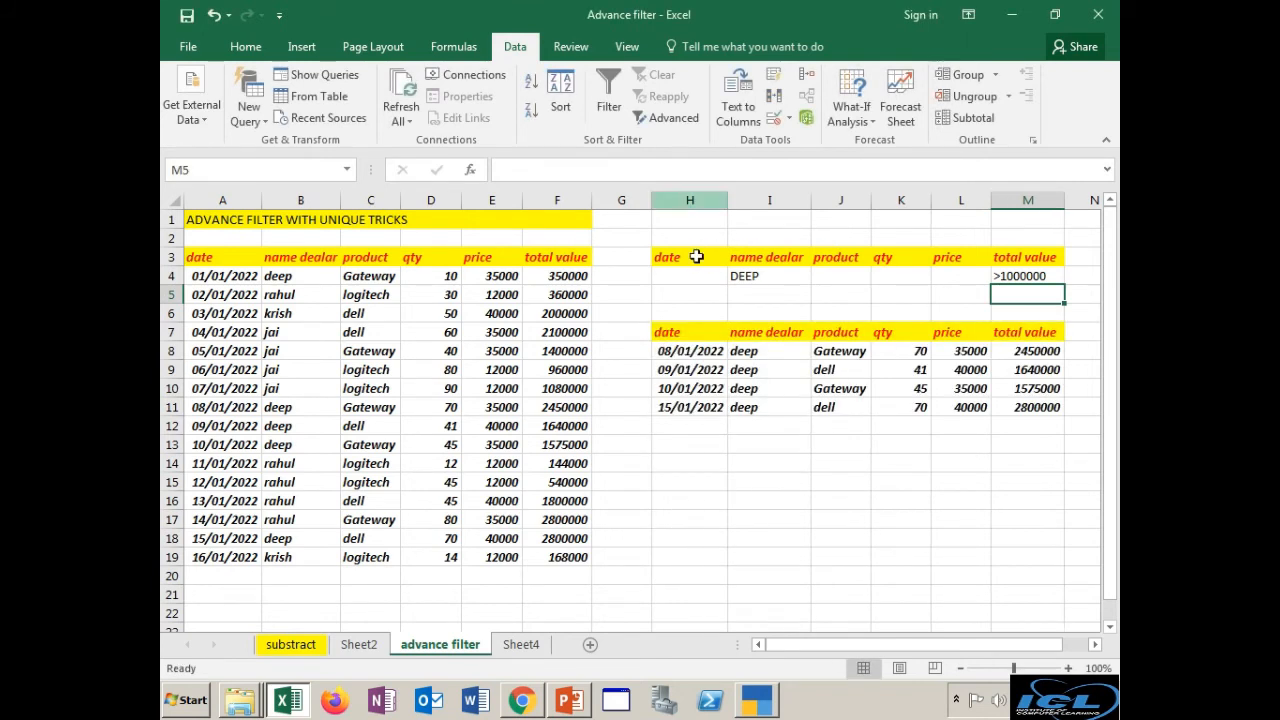
- Examine the extracted records beneath the name dealar and total value criteria
click(1068, 668)
click(1068, 668)
click(1068, 668)
click(1068, 668)
click(1068, 668)
click(1068, 668)
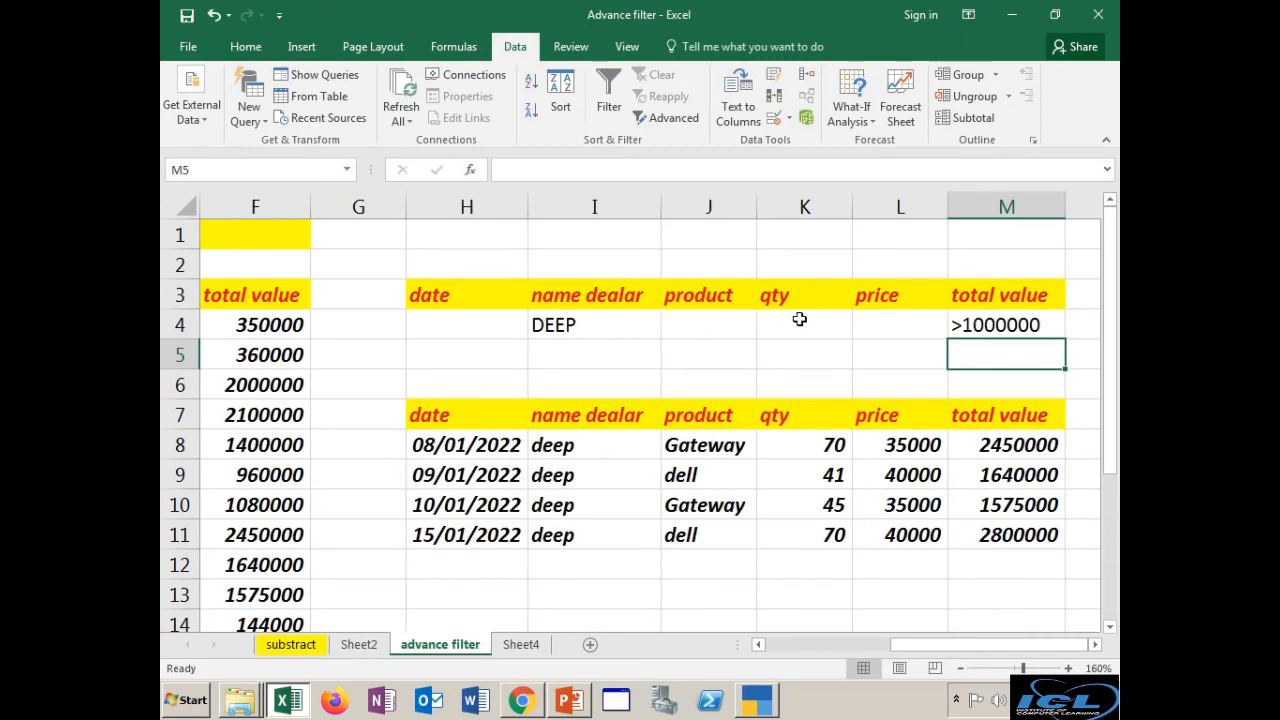
click(960, 668)
click(960, 668)
click(960, 668)
drag(928, 648, 908, 650)
- Widen column H slightly and compare the extracted records with the source table
drag(699, 200, 707, 200)
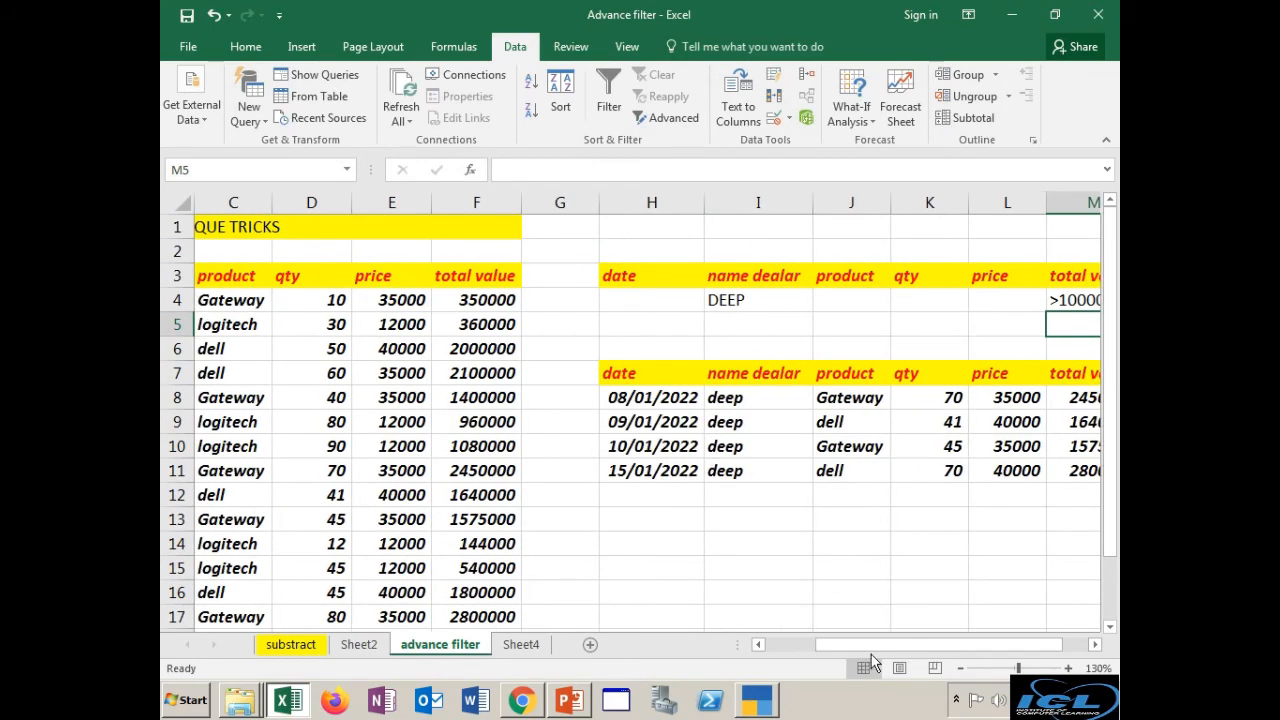
click(760, 646)
click(760, 646)
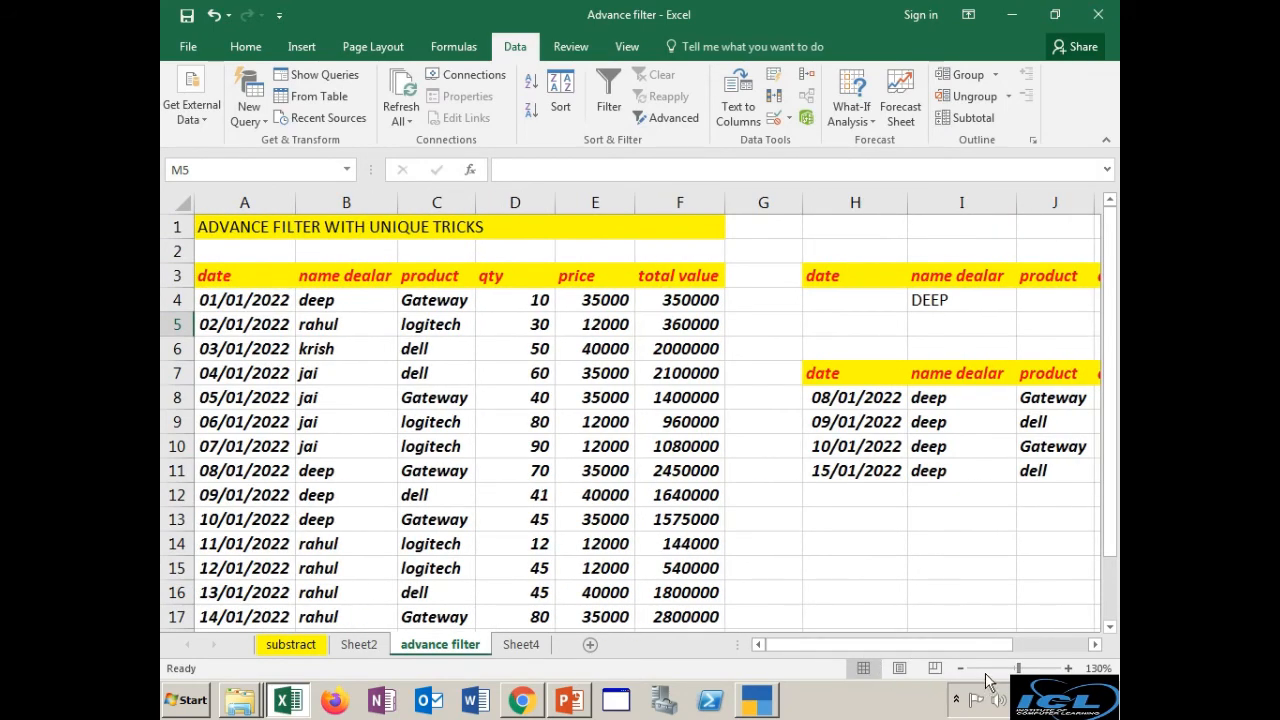
click(960, 668)
click(960, 668)
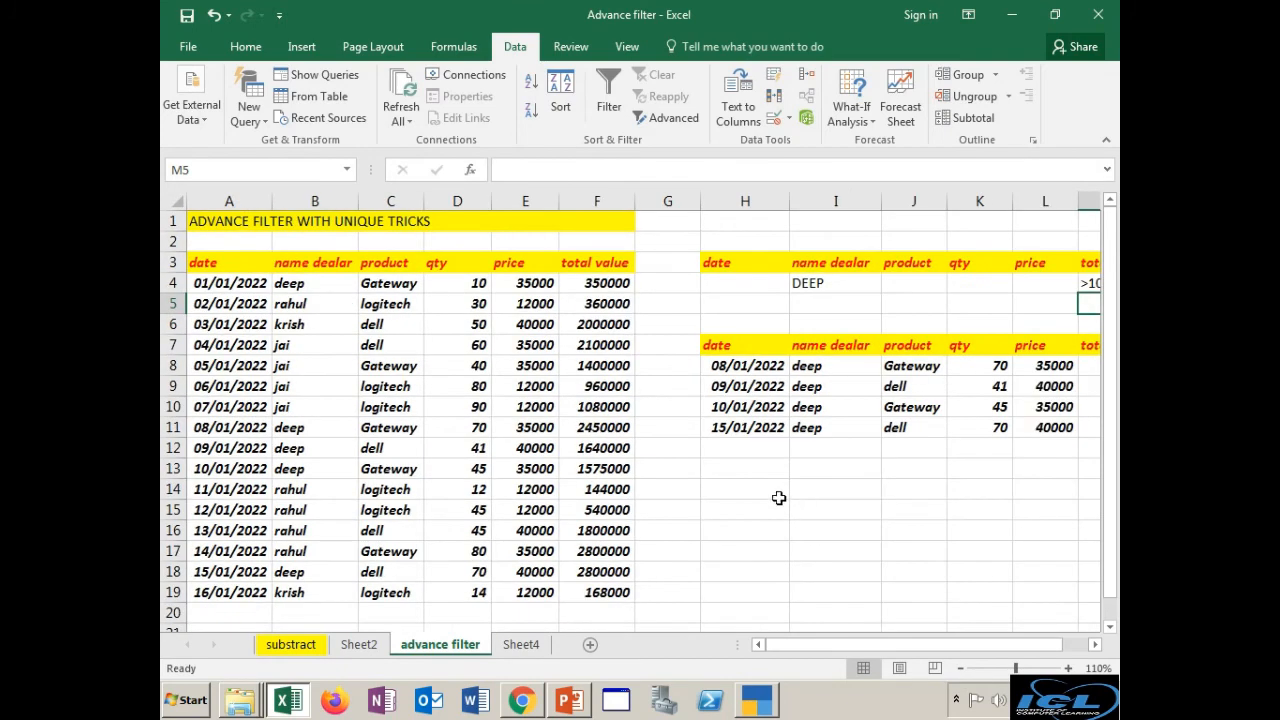
click(960, 668)
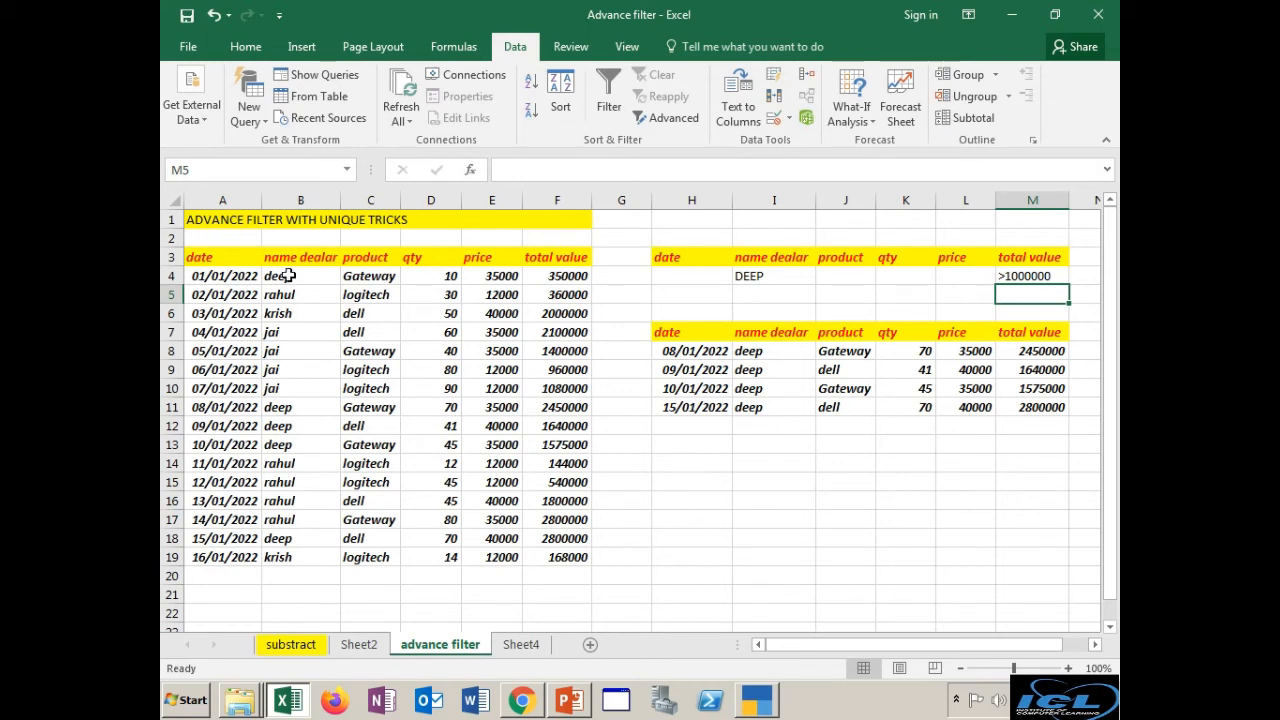
- Copy the product heading from C3 to H13 and enter the criterion DELL beneath it in H14
drag(205, 250, 540, 250)
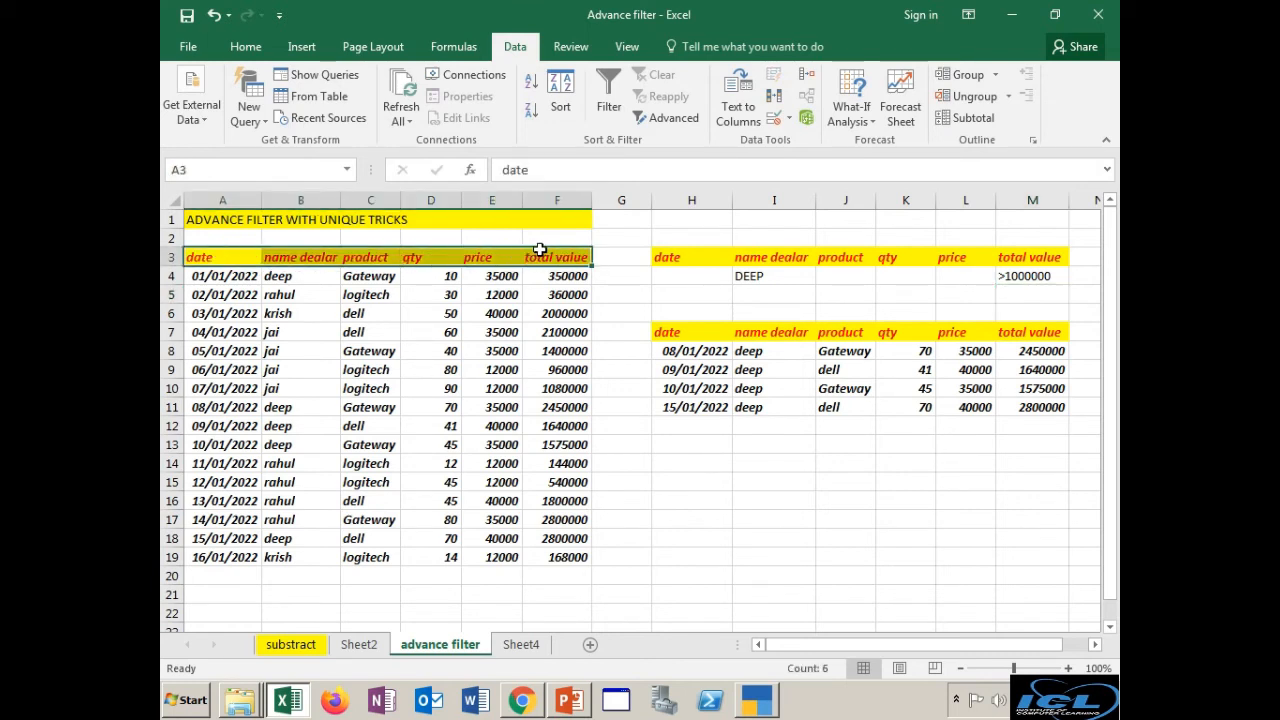
key(ctrl+q)
click(373, 258)
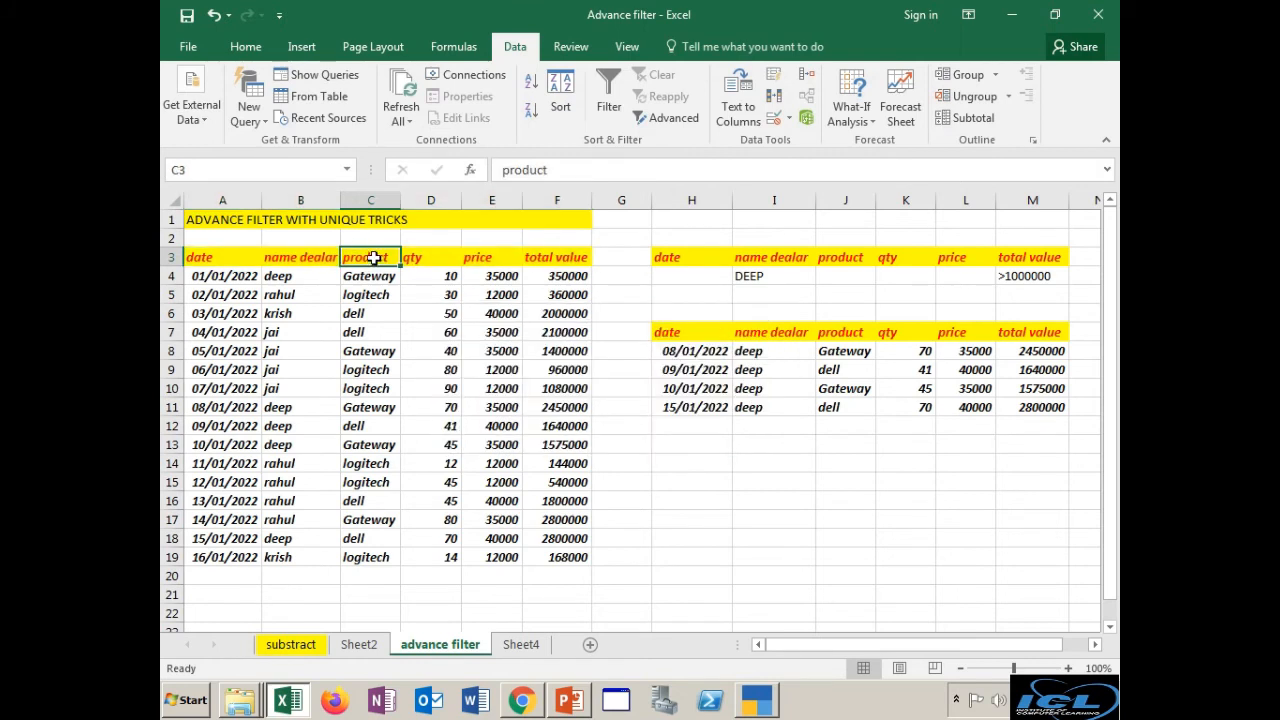
key(ctrl+c)
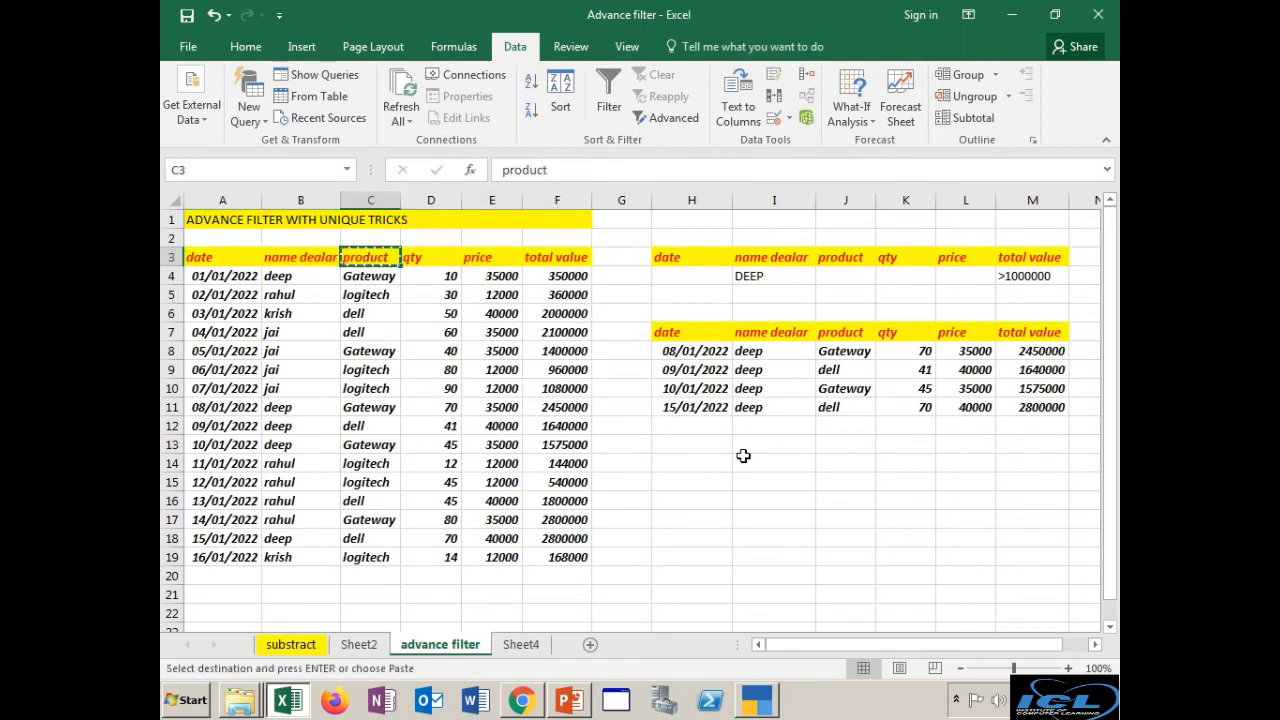
click(708, 442)
key(ctrl+v)
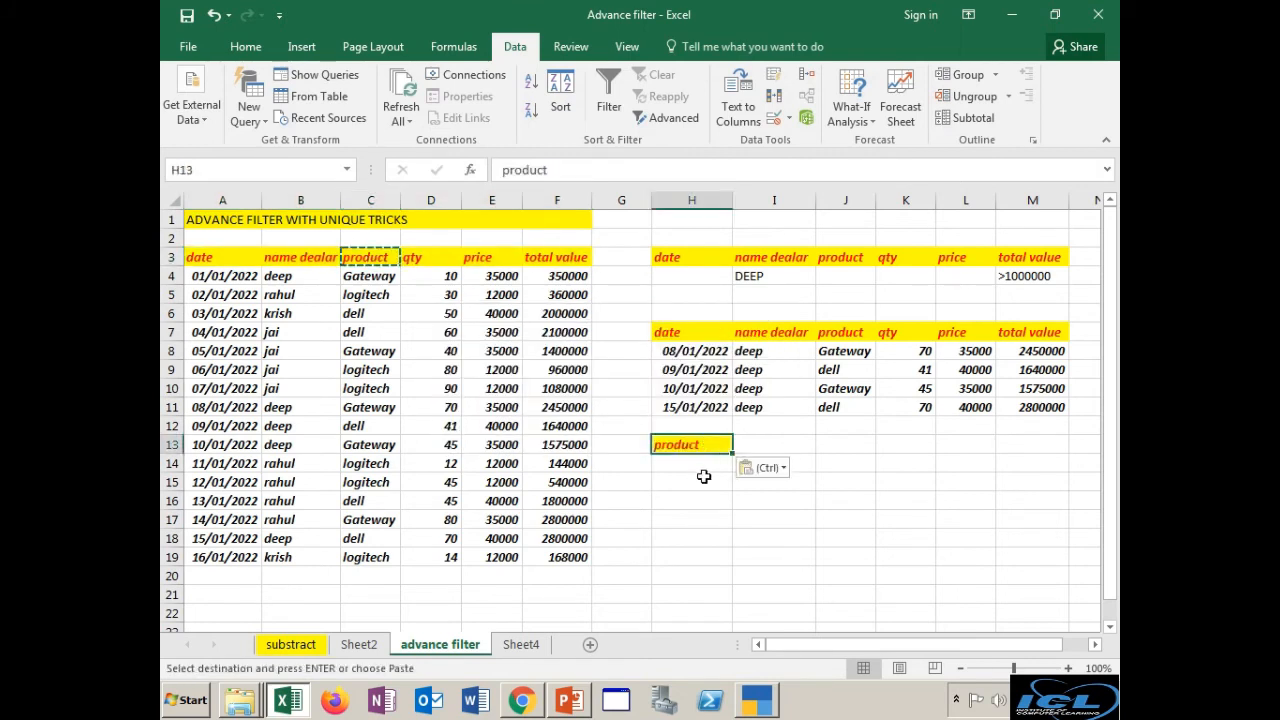
click(697, 466)
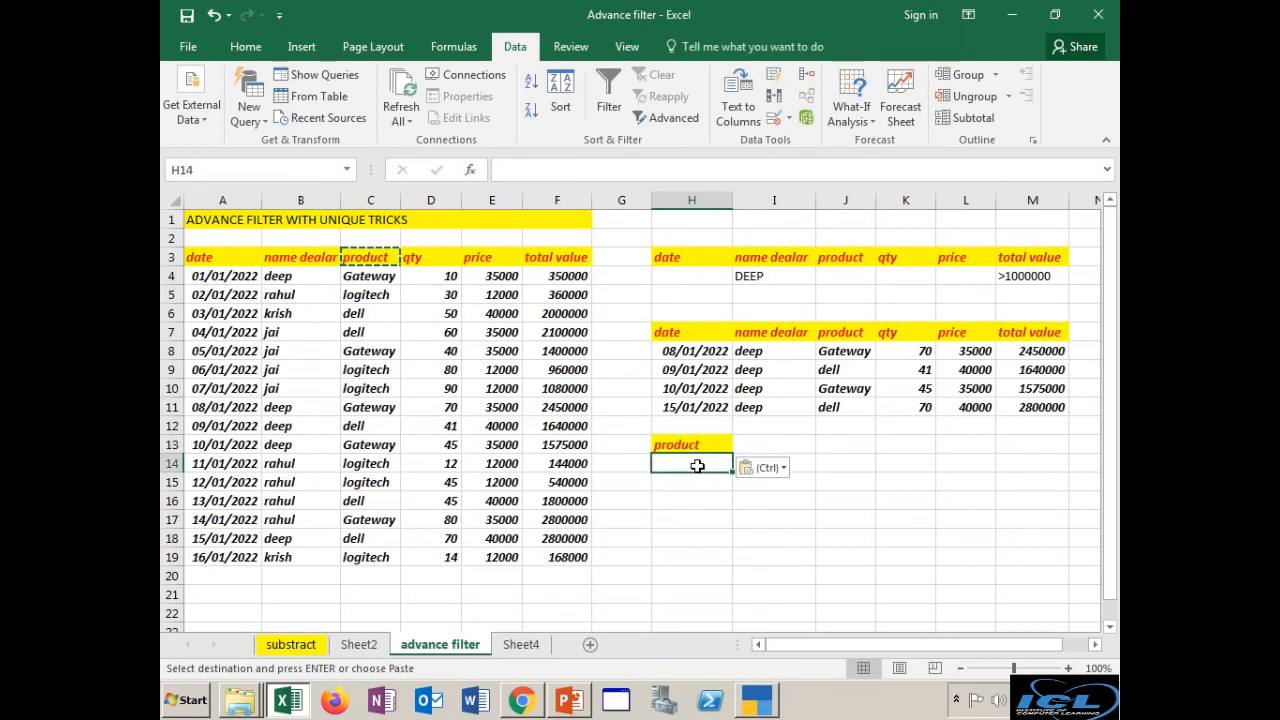
text(DELL)
key(Return)
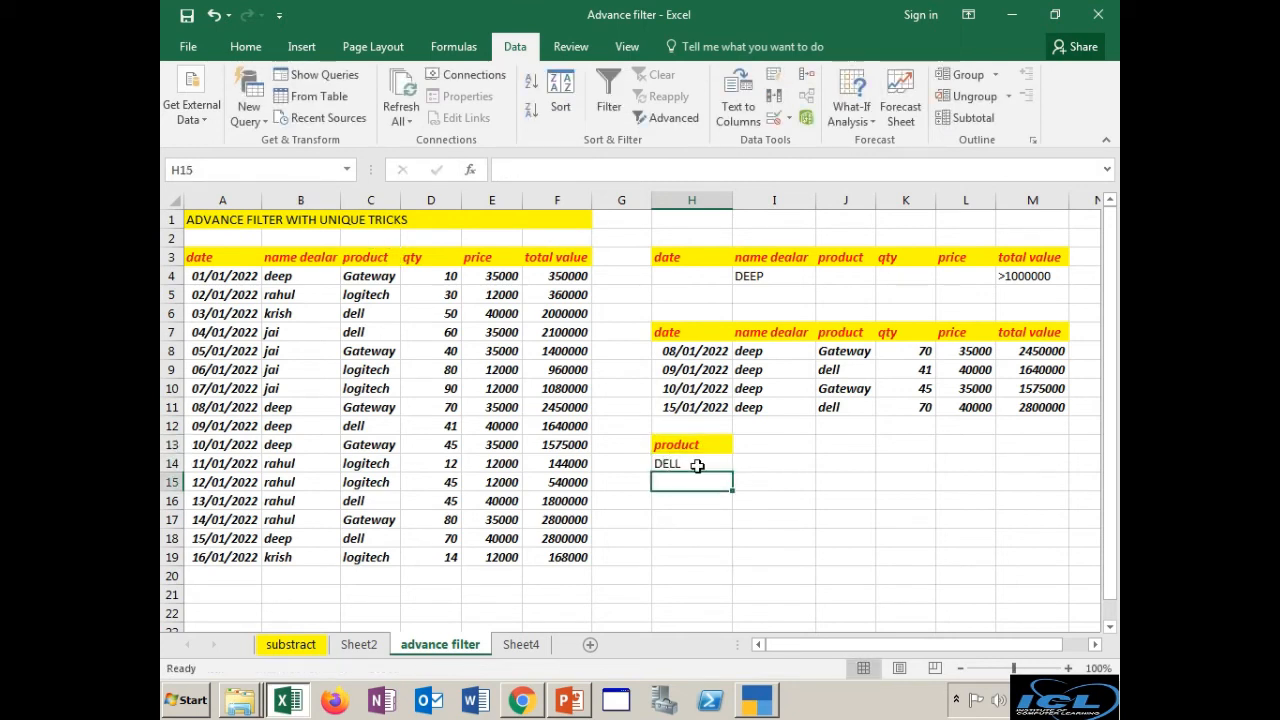
- Set up an Advanced Filter on A3:F19 that copies to another location, with H13:H14 as the criteria range
click(673, 118)
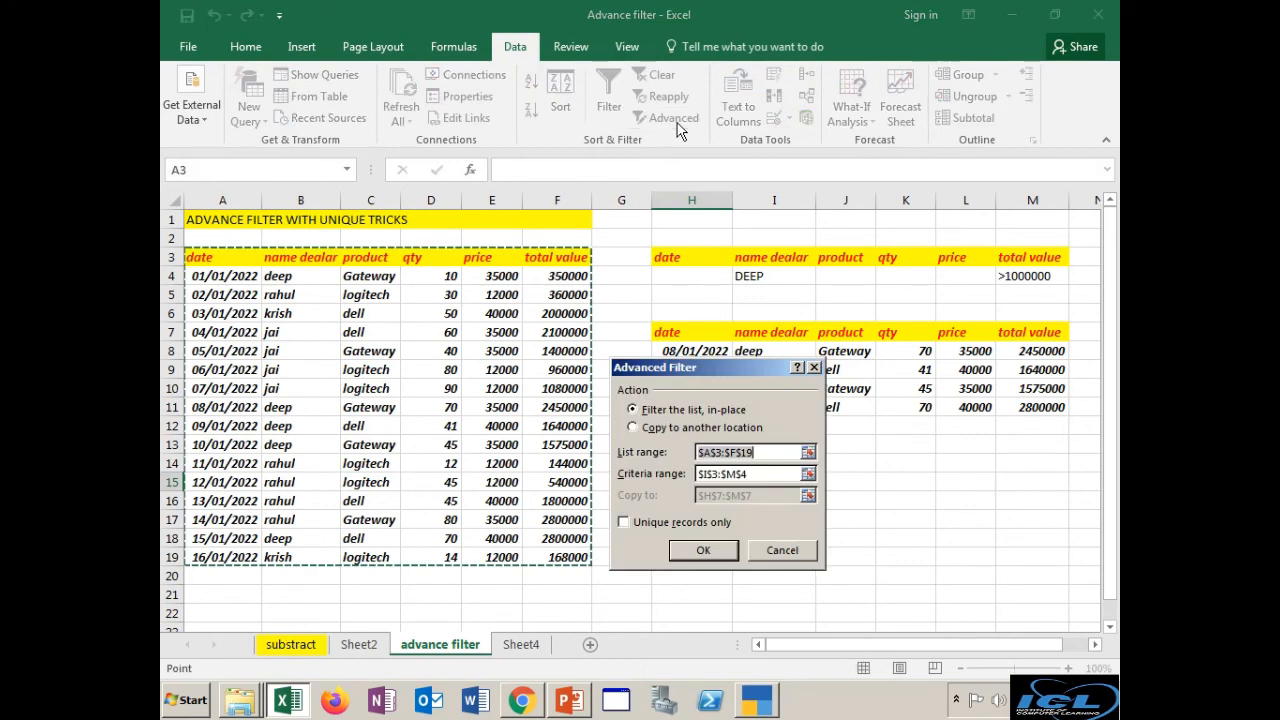
click(655, 428)
drag(758, 473, 680, 485)
key(Delete)
drag(758, 495, 700, 495)
key(Delete)
drag(715, 368, 861, 242)
click(678, 466)
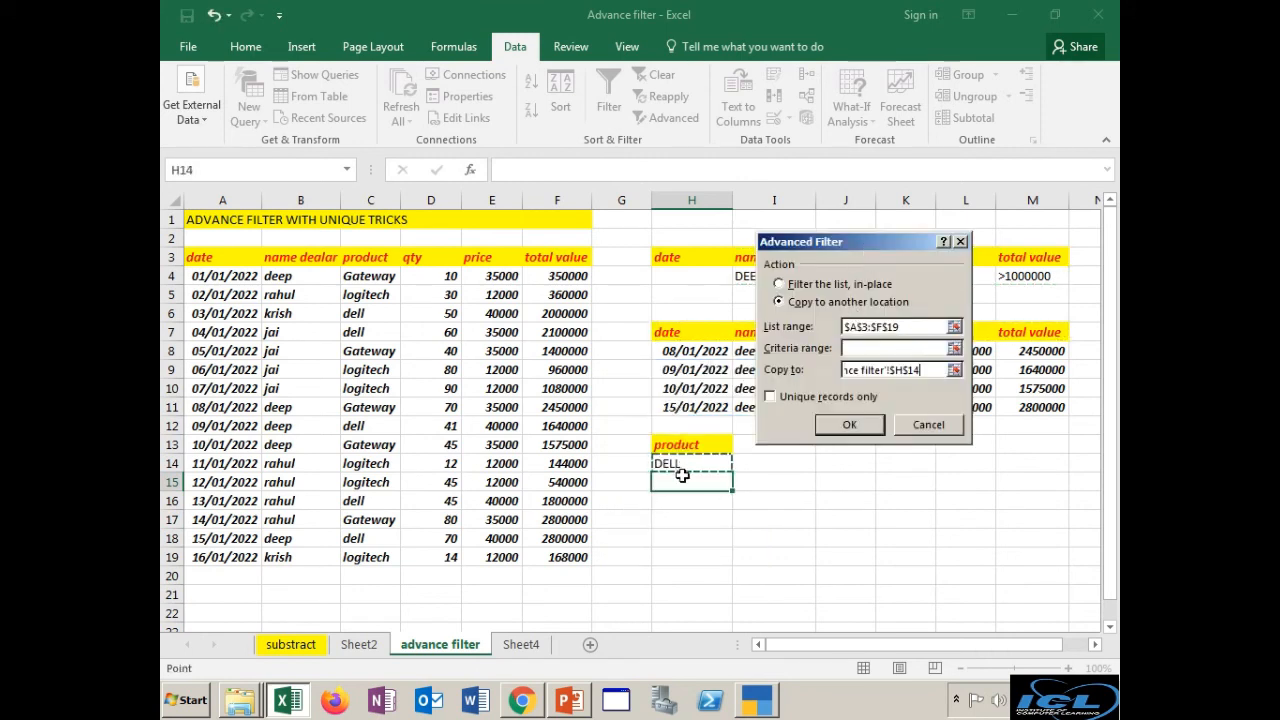
click(887, 349)
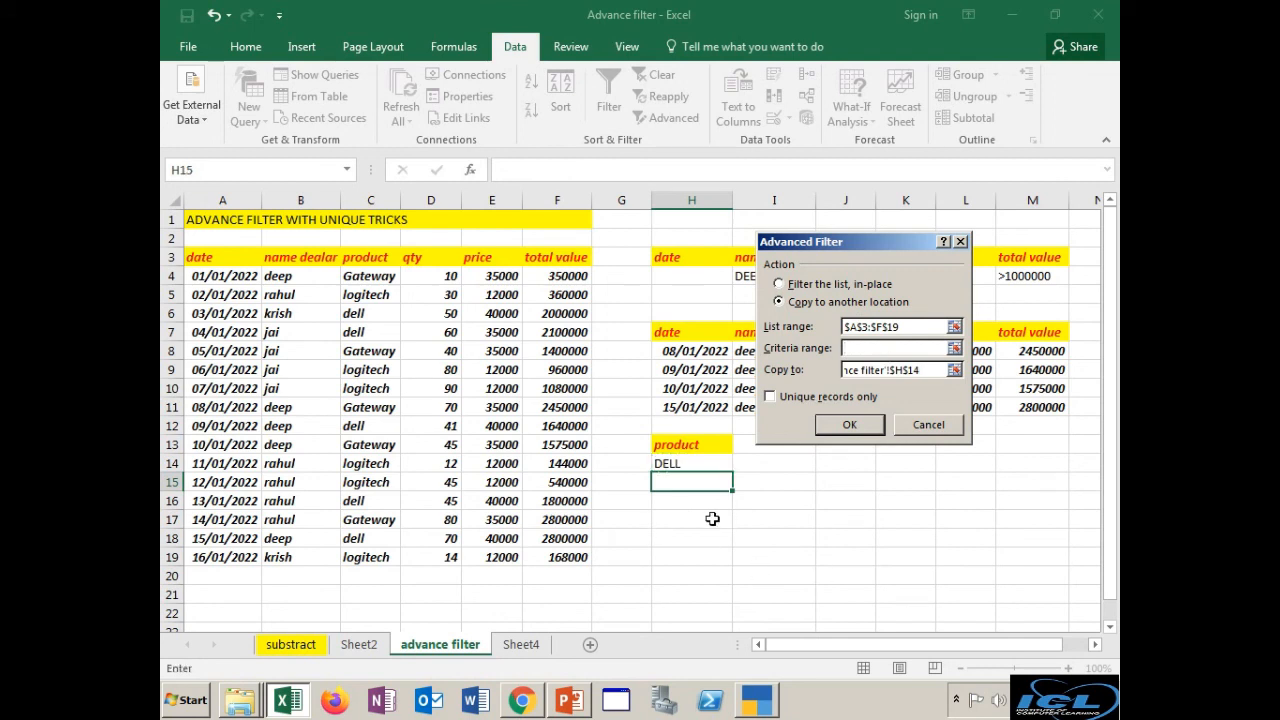
drag(686, 445, 687, 463)
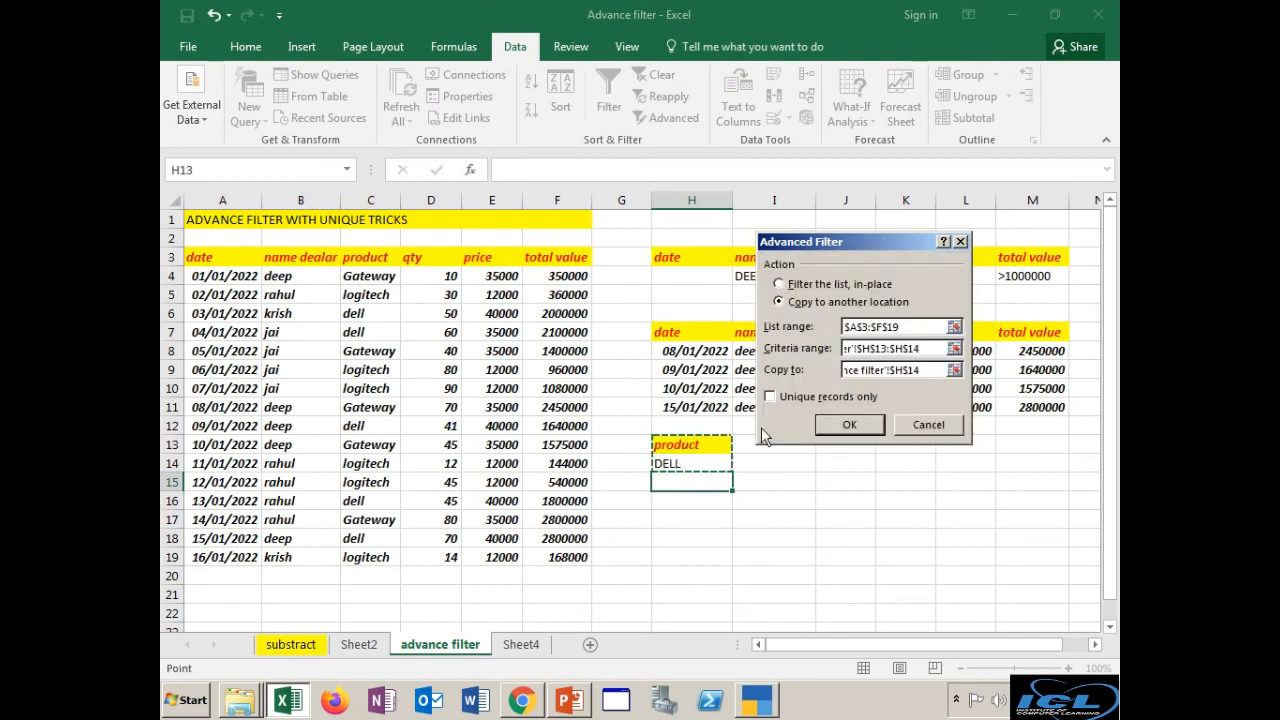
- Set the Advanced Filter's copy destination to cell H16 and run the filter
drag(925, 370, 835, 375)
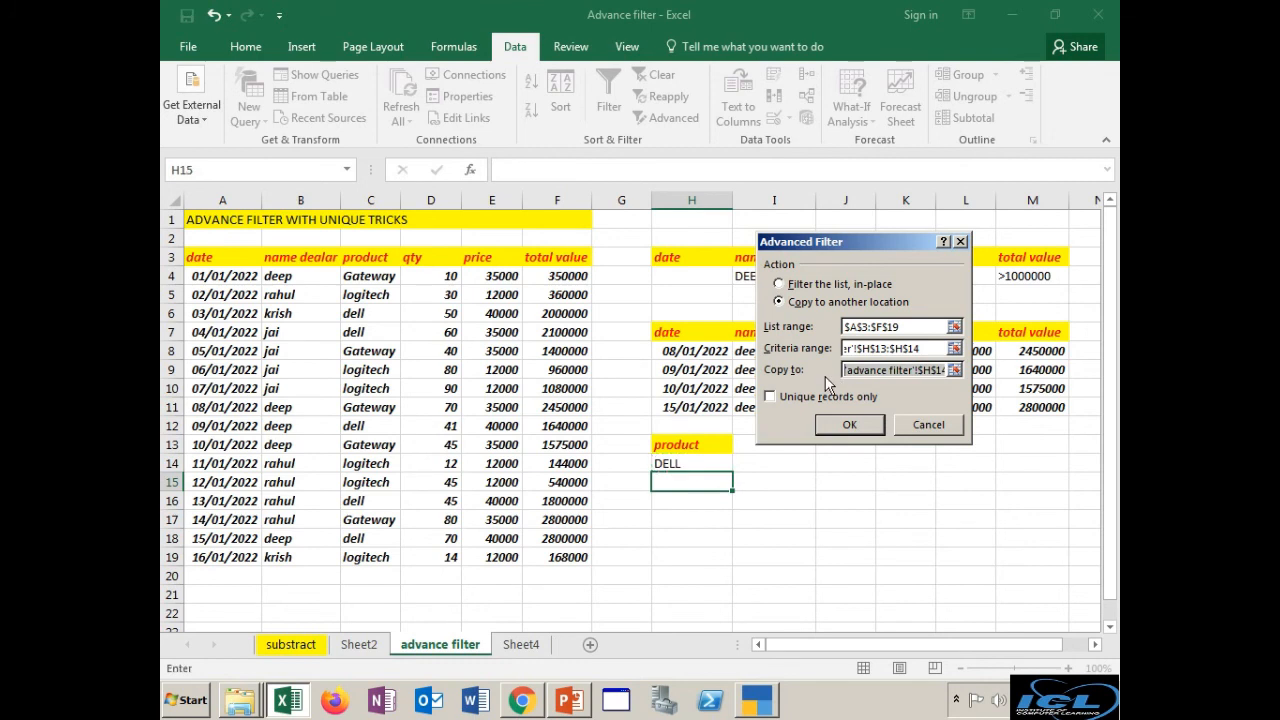
key(BackSpace)
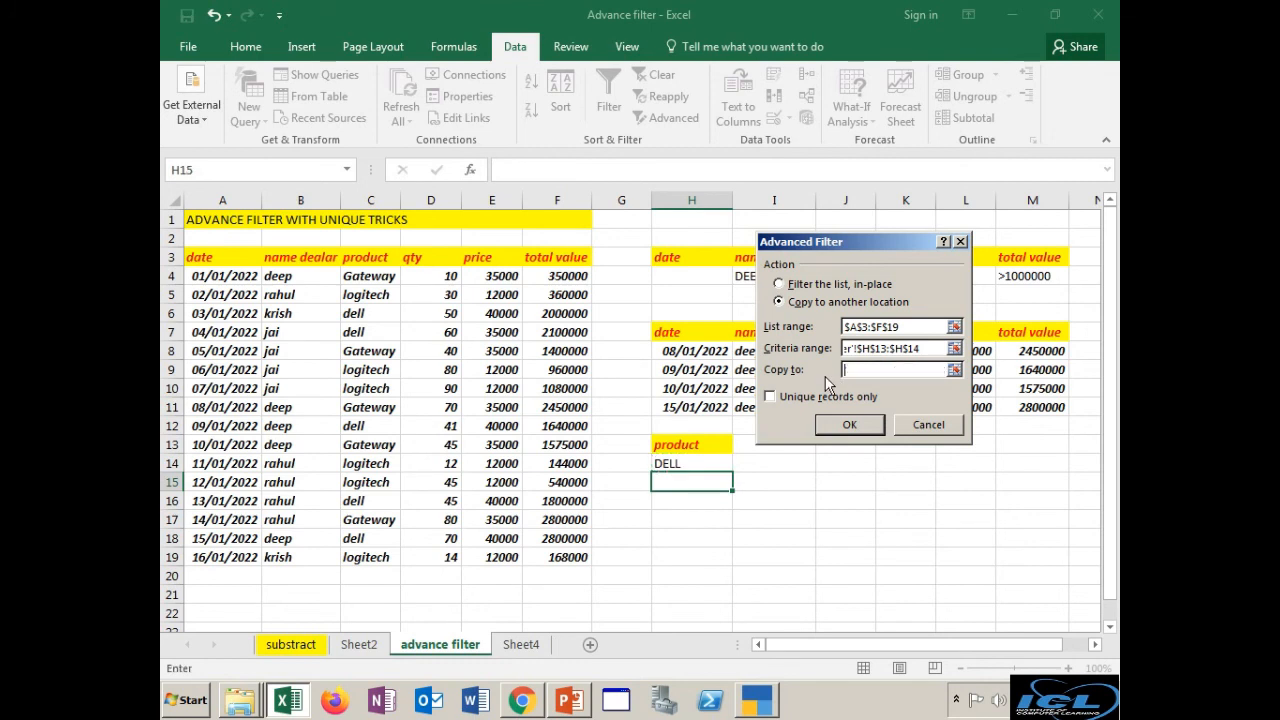
click(712, 500)
click(850, 426)
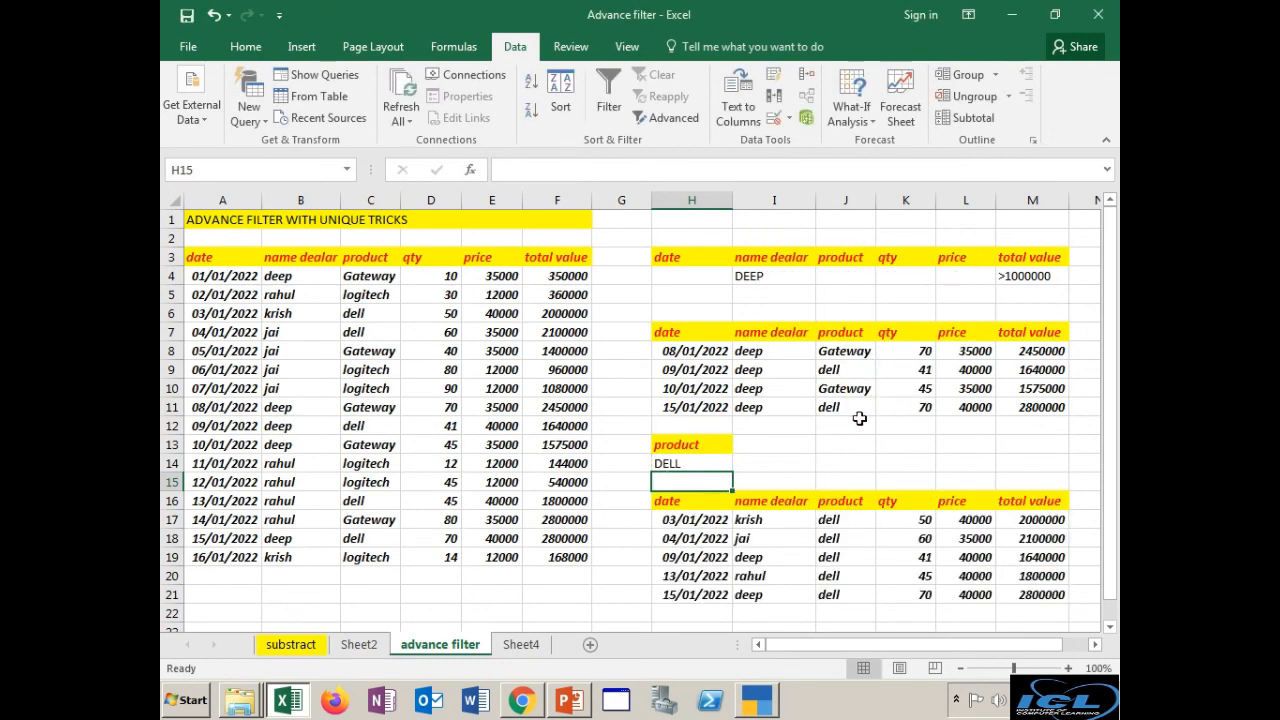